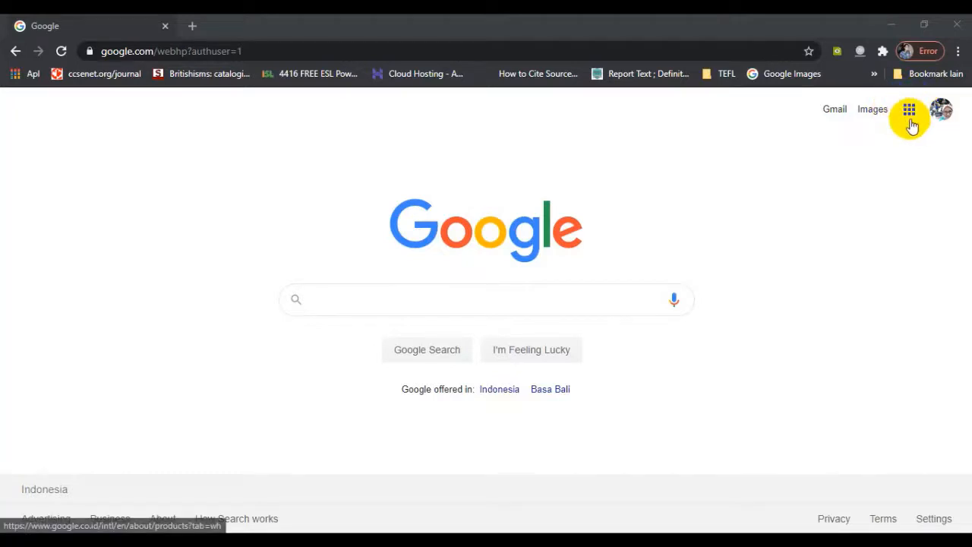
Step: Open Google Classroom from the Google apps and enter the XI MIPA 5 class
{"action": "left_click", "coordinate": [910, 117]}
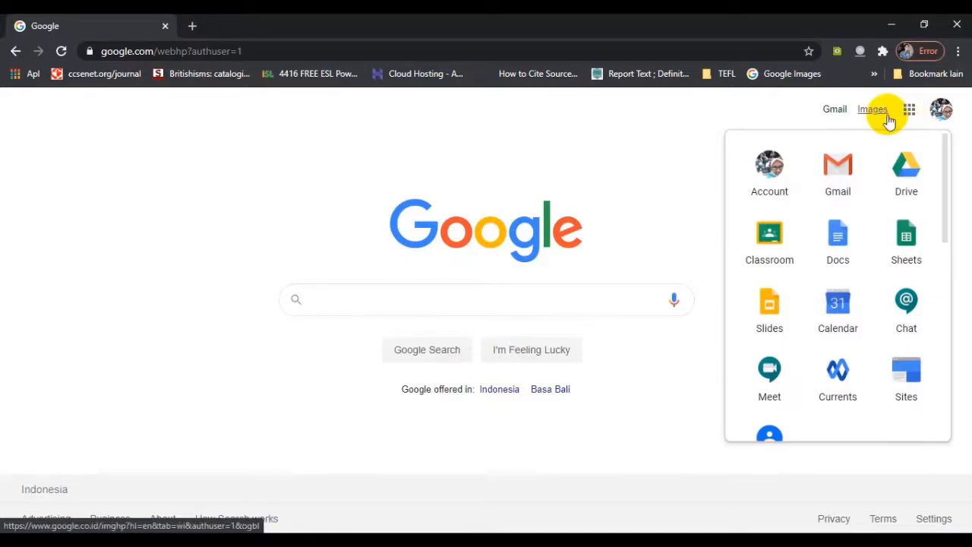
{"action": "left_click", "coordinate": [778, 237]}
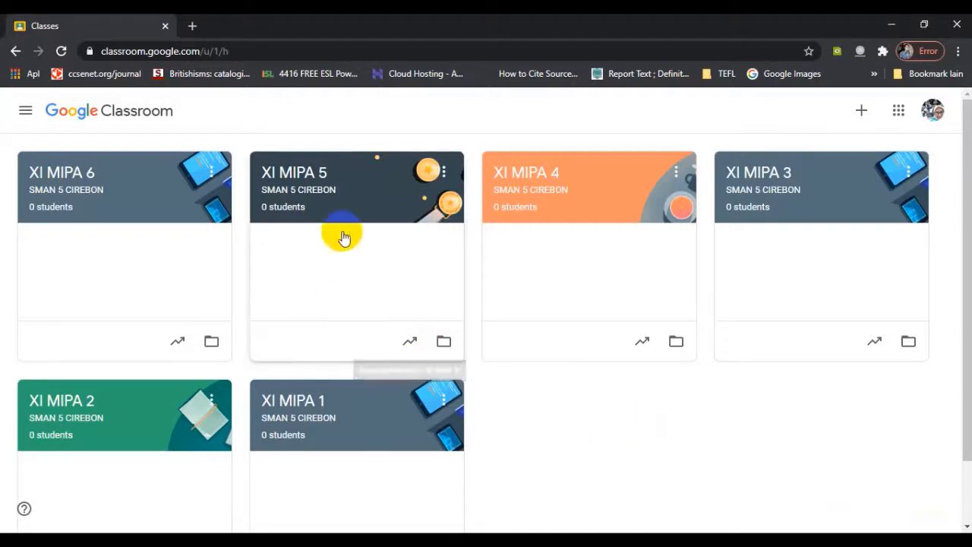
{"action": "left_click", "coordinate": [302, 176]}
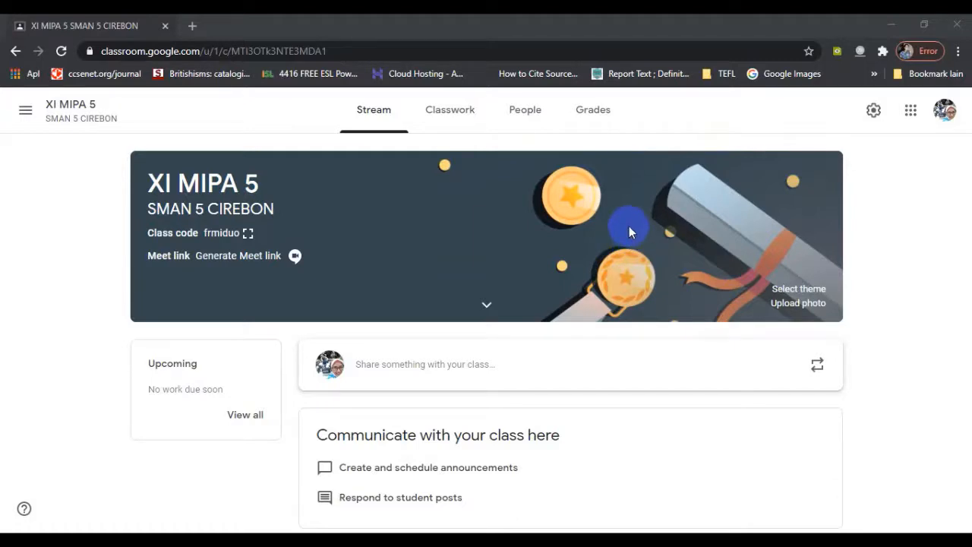
Step: Create a new assignment in the class's classwork and title it "Self-Introduction"
{"action": "left_click", "coordinate": [456, 119]}
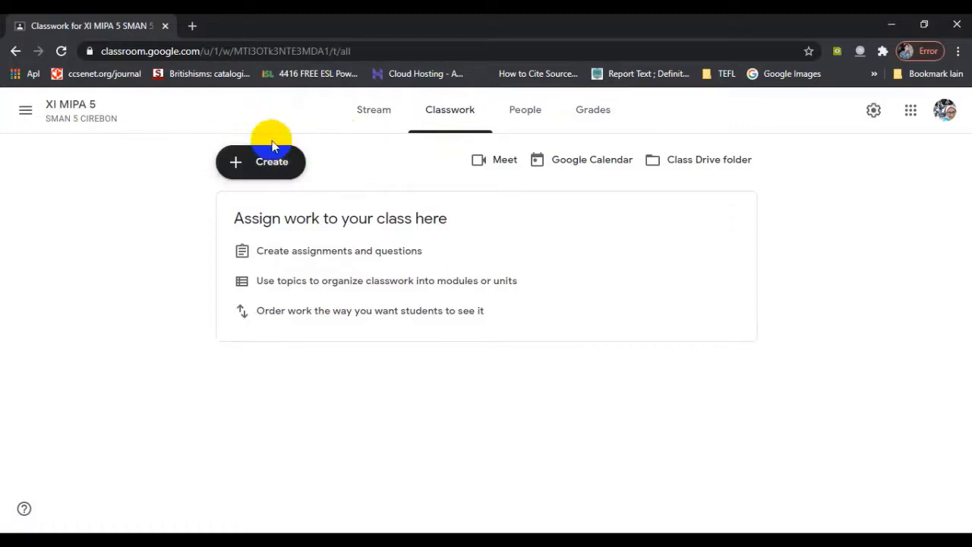
{"action": "left_click", "coordinate": [266, 174]}
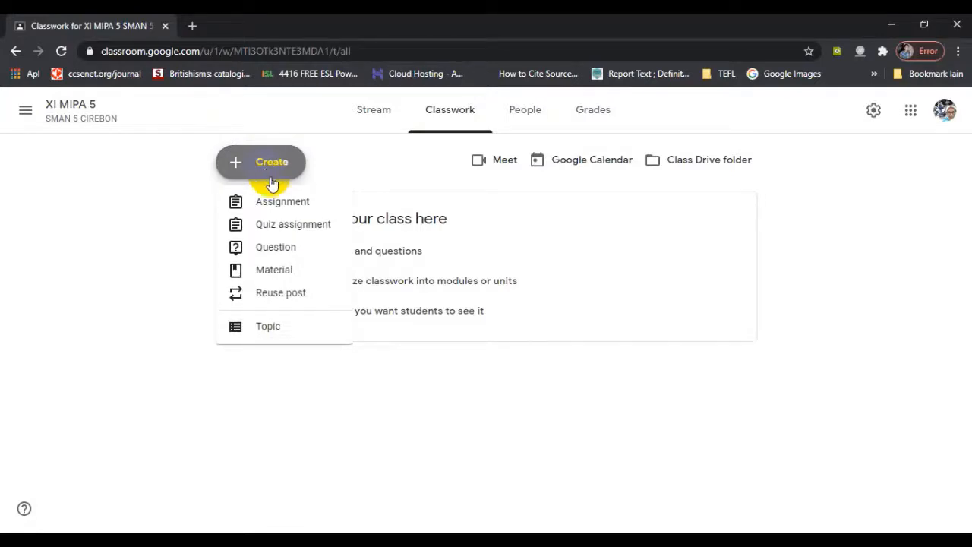
{"action": "left_click", "coordinate": [315, 209]}
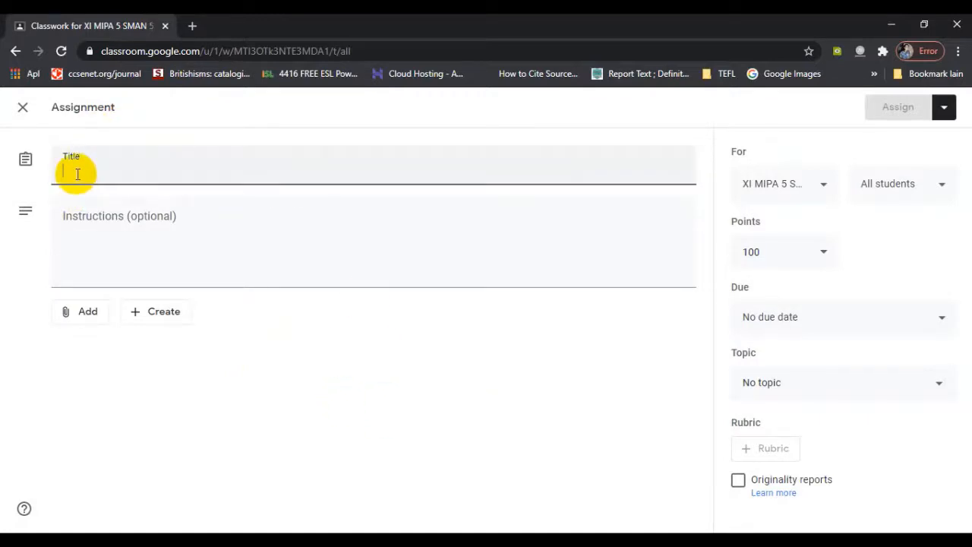
{"action": "type", "text": "Self"}
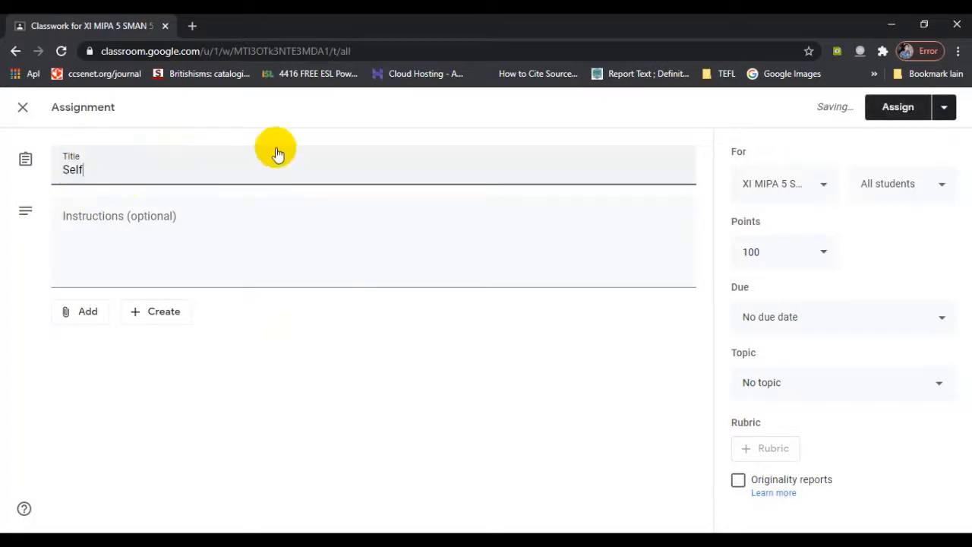
{"action": "type", "text": "-Introduction"}
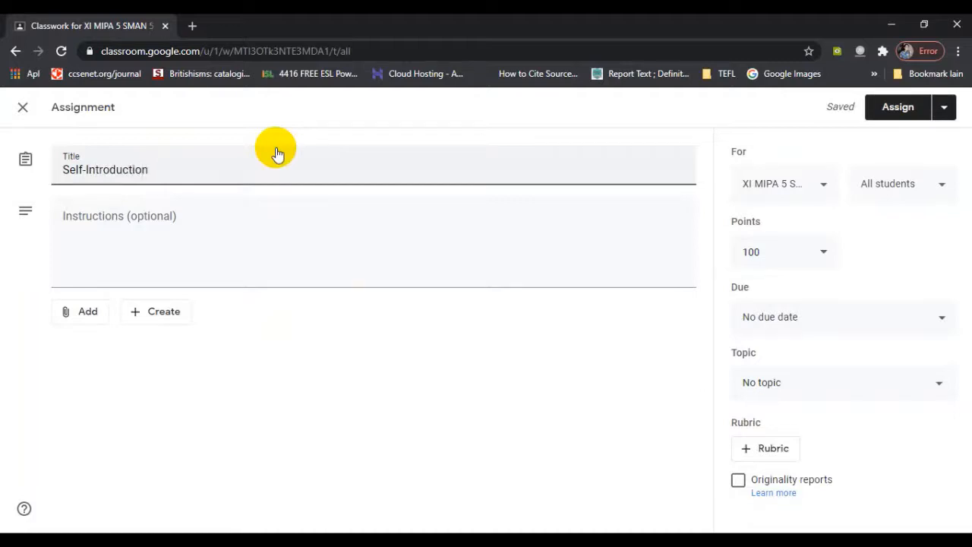
Step: Copy the Notepad sentence "Setelah kalian selesai membuat video perkenalan berbahasa Inggris, silakan cantumkan tautan YouTubenya melalui google formulir berikut ini." into the assignment instructions
{"action": "left_click", "coordinate": [251, 221]}
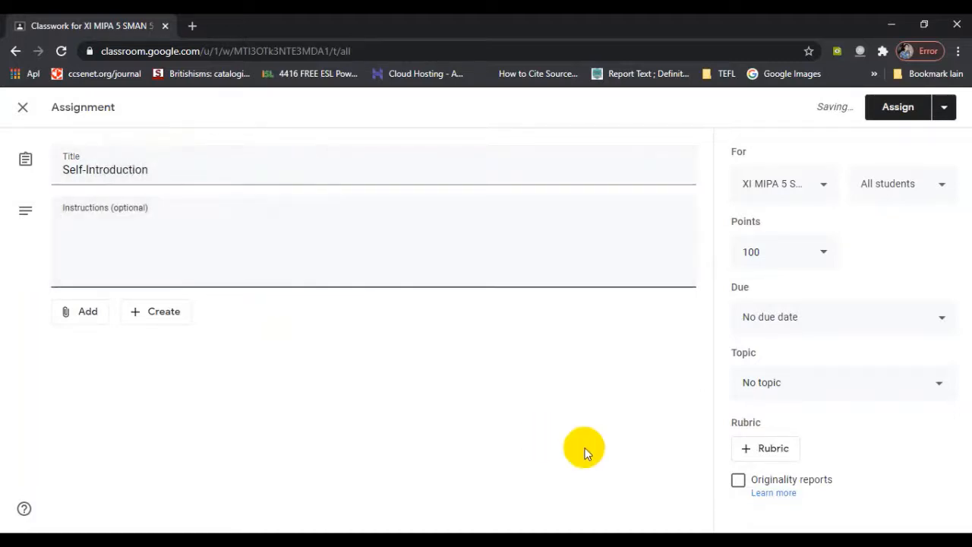
{"action": "mouse_move", "coordinate": [577, 540]}
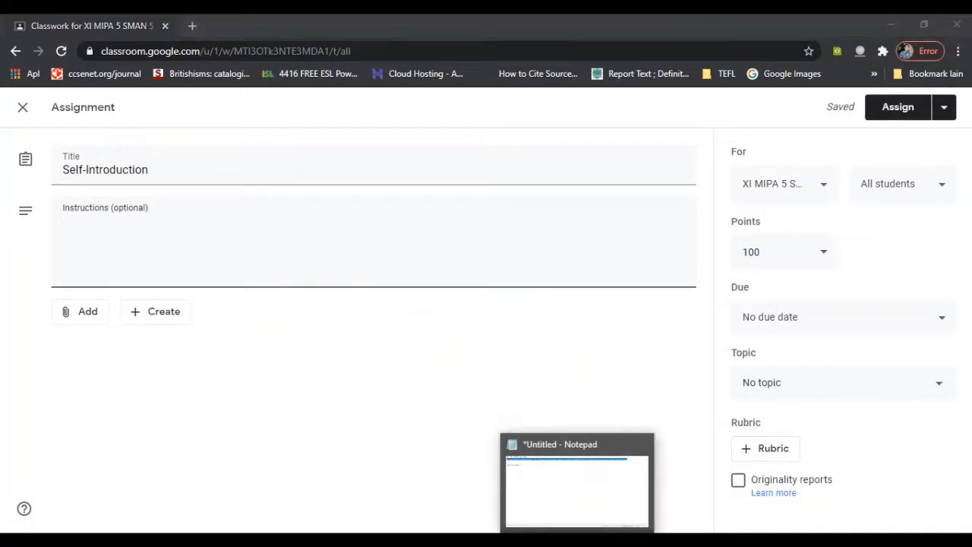
{"action": "left_click", "coordinate": [577, 486]}
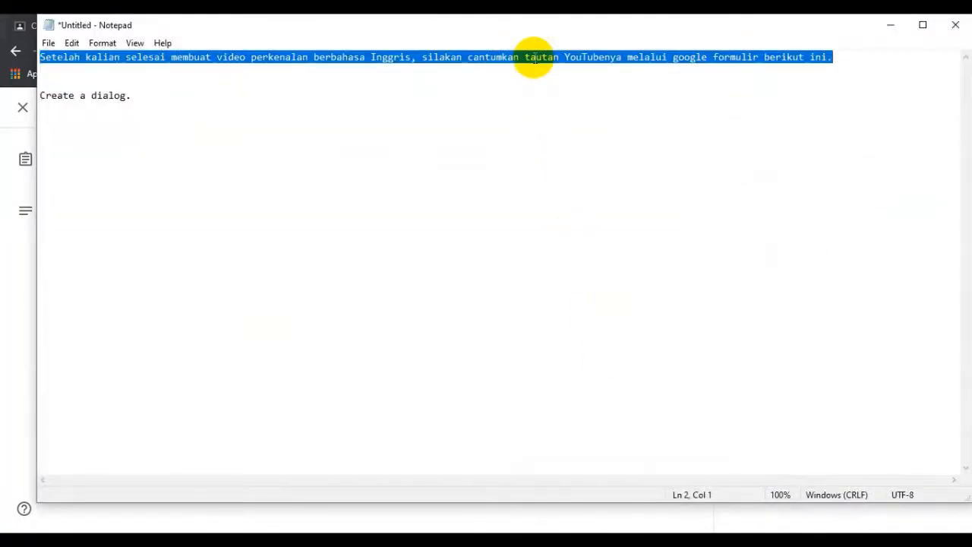
{"action": "left_click", "coordinate": [892, 25]}
{"action": "type", "text": "Setelah kalian selesai membuat video perkenalan berbahasa Inggris, silakan cantumkan tautan YouTubenya melalui google formulir berikut ini."}
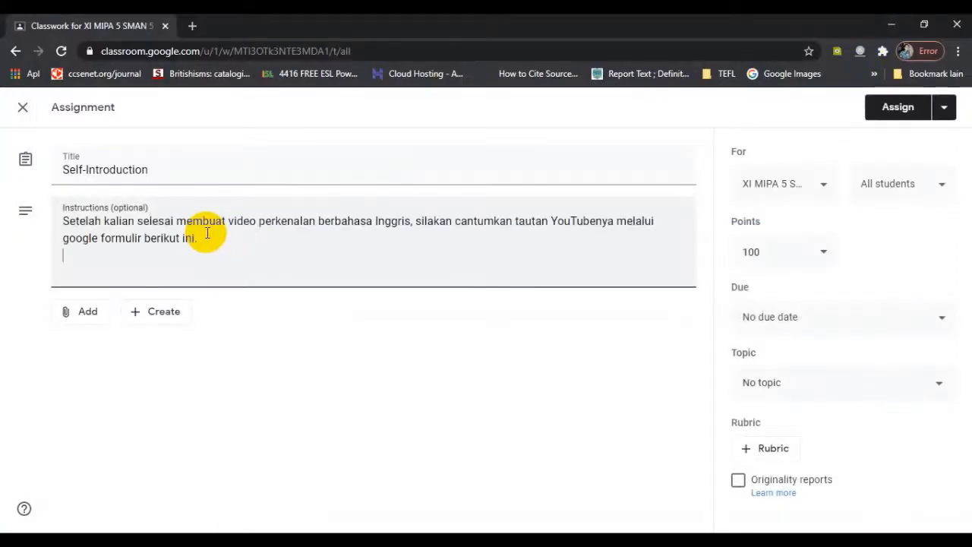
{"action": "key", "text": "Return"}
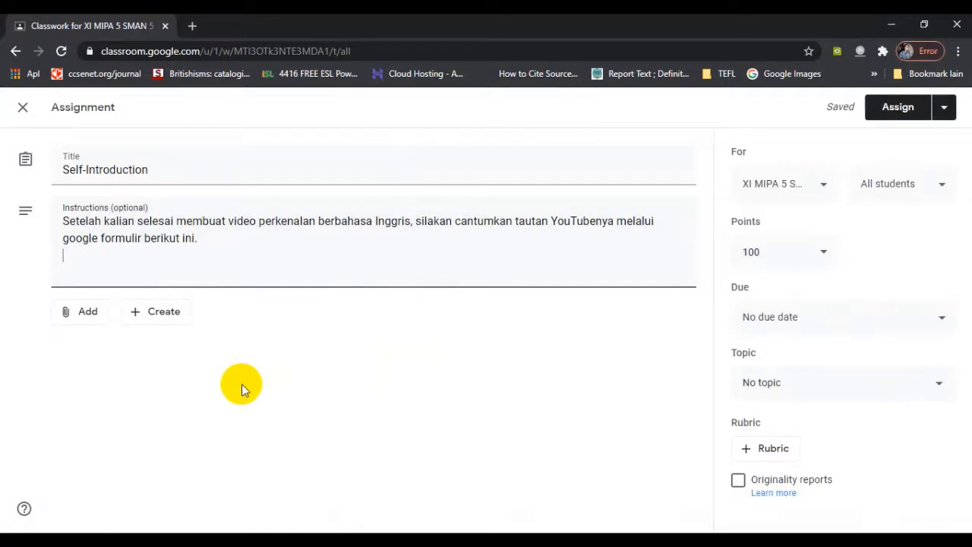
Step: Attach the Introduction form from the Google Drive folder My Drive > ClassroomMigrated > Classroom > XI Science 1 1 to the assignment
{"action": "left_click", "coordinate": [88, 313]}
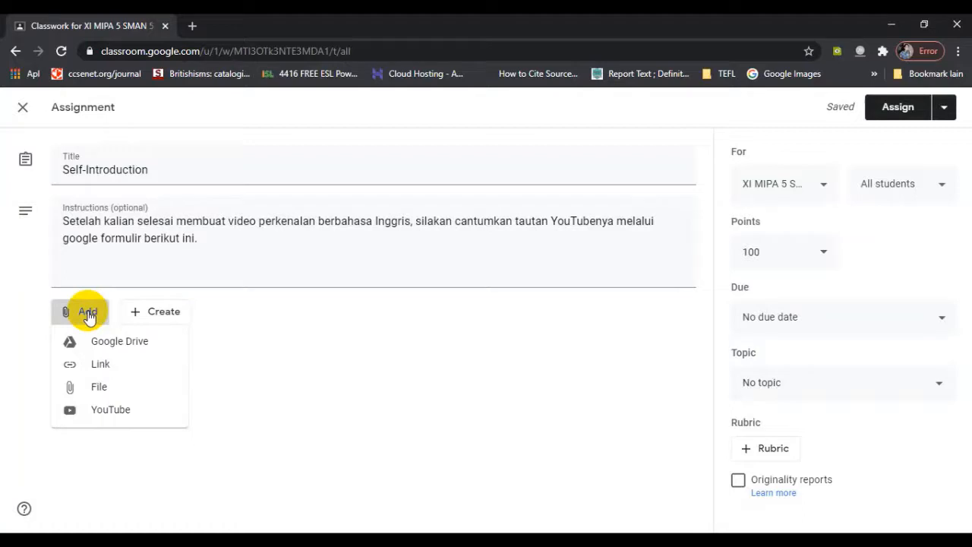
{"action": "left_click", "coordinate": [144, 350]}
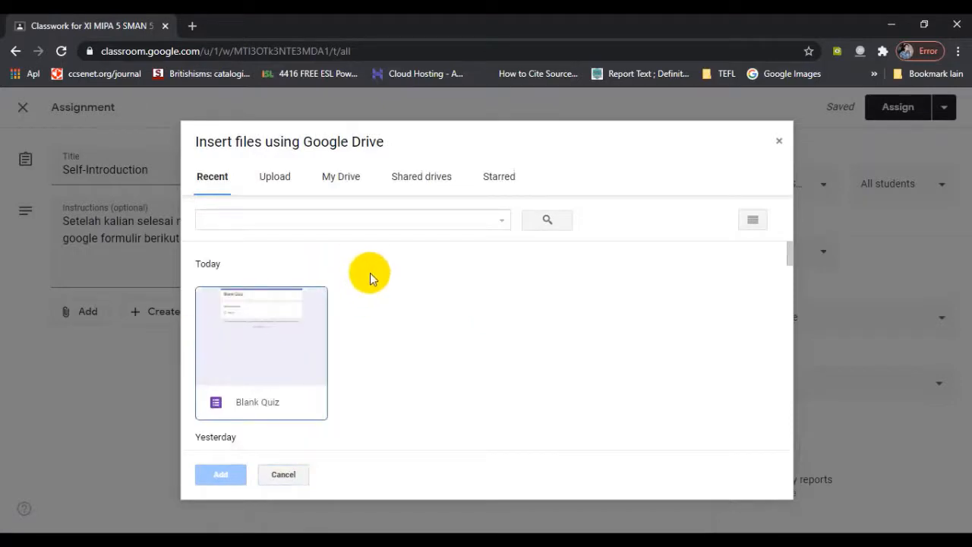
{"action": "left_click", "coordinate": [342, 180]}
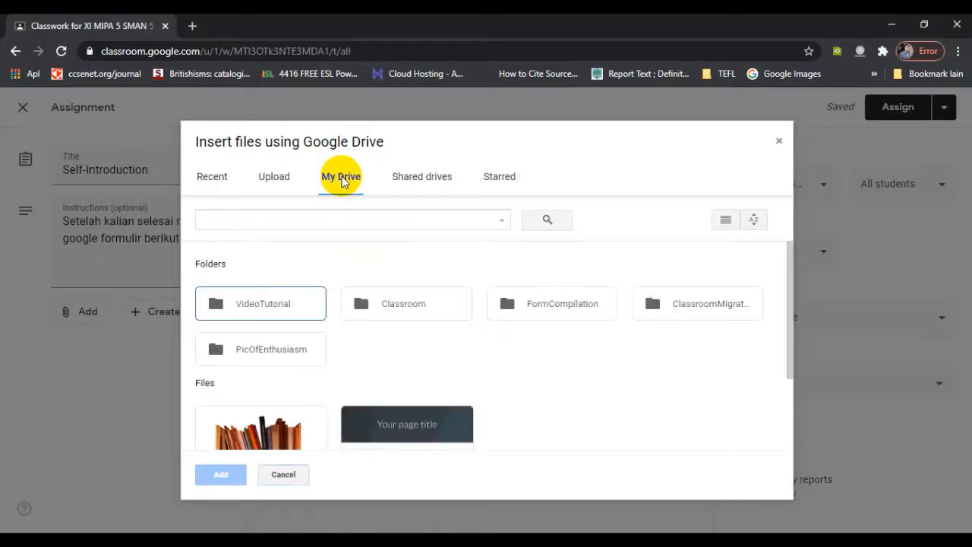
{"action": "double_click", "coordinate": [727, 315]}
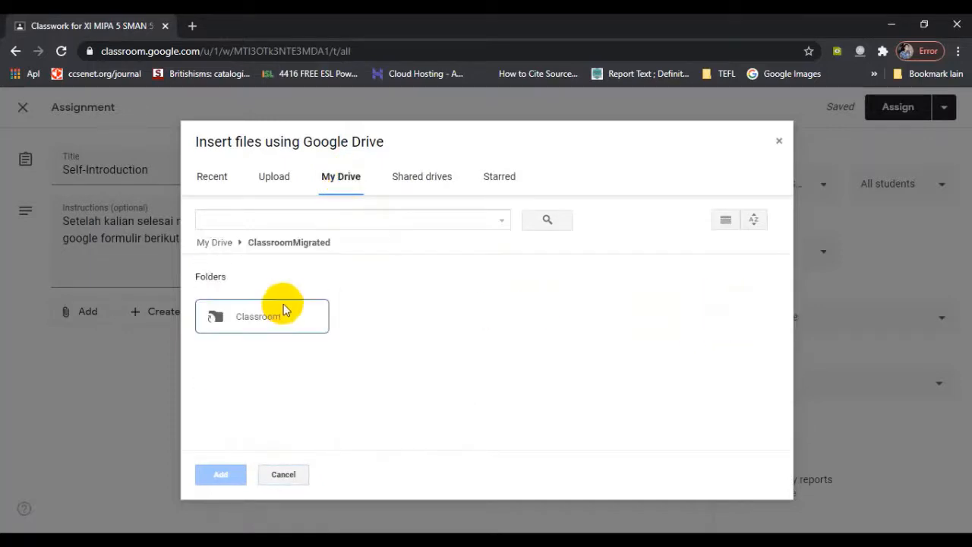
{"action": "double_click", "coordinate": [286, 319]}
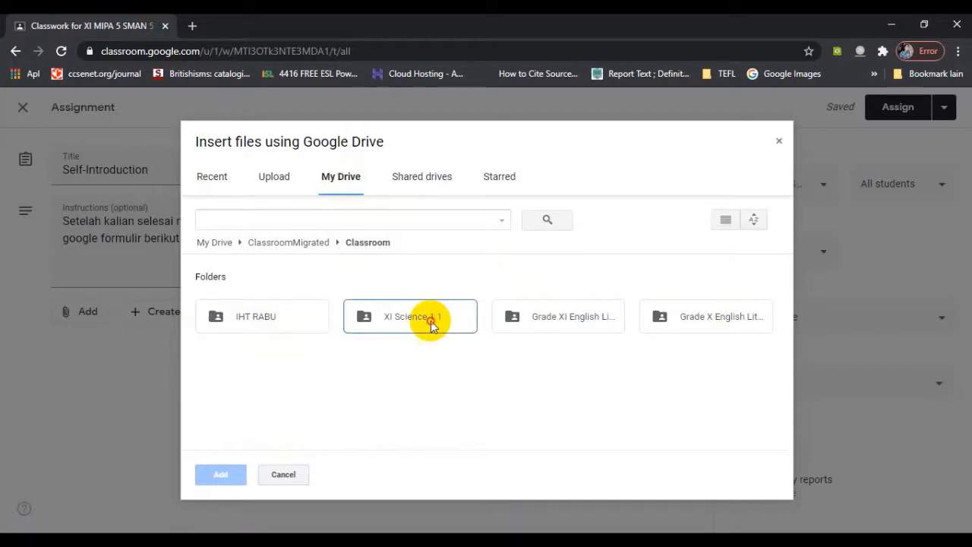
{"action": "double_click", "coordinate": [431, 321]}
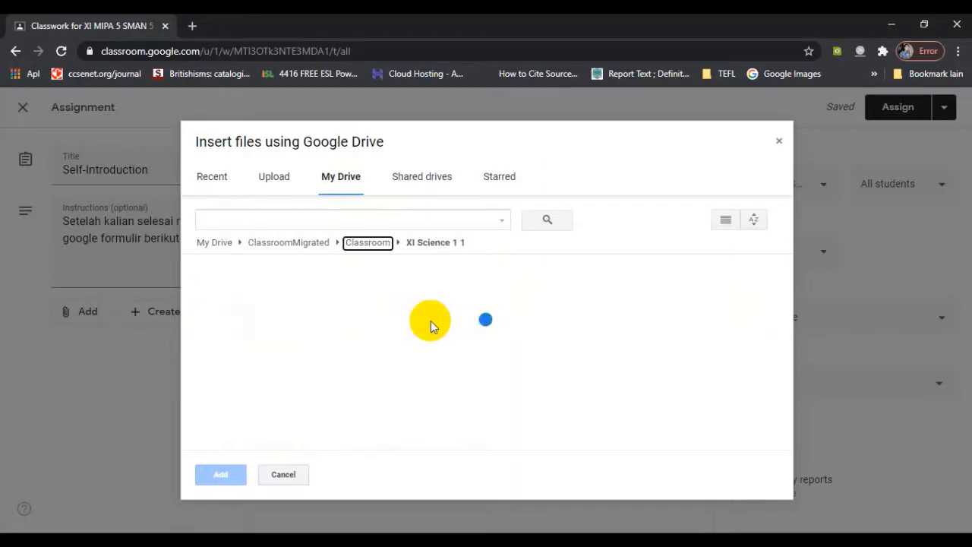
{"action": "left_click", "coordinate": [252, 371]}
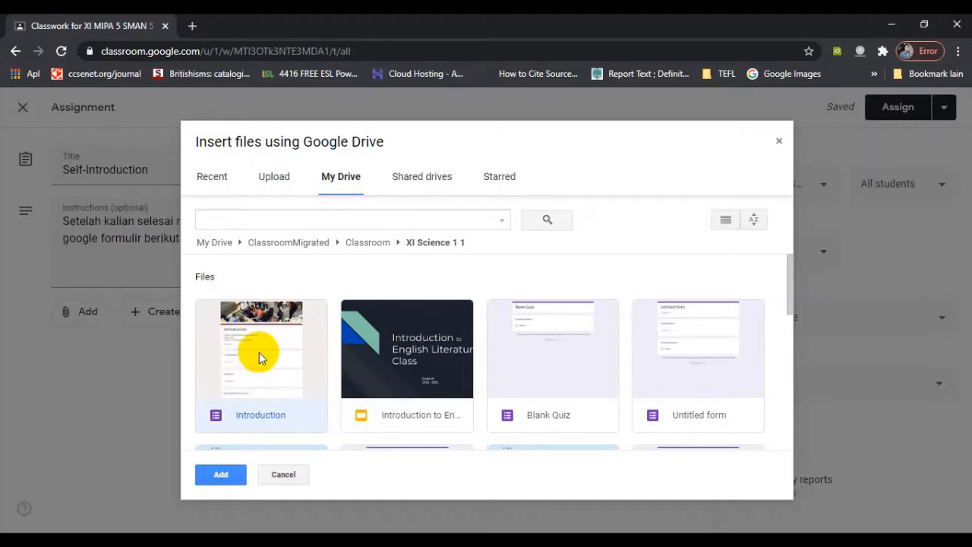
{"action": "left_click", "coordinate": [220, 477]}
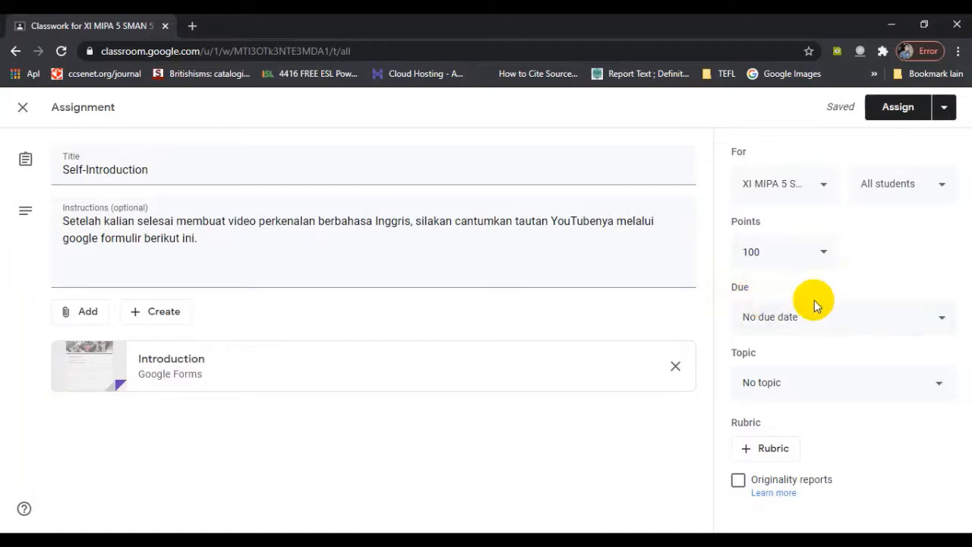
Step: Set the assignment's due date to Jul 9, 2020 and its due time to 21.00
{"action": "left_click", "coordinate": [896, 325]}
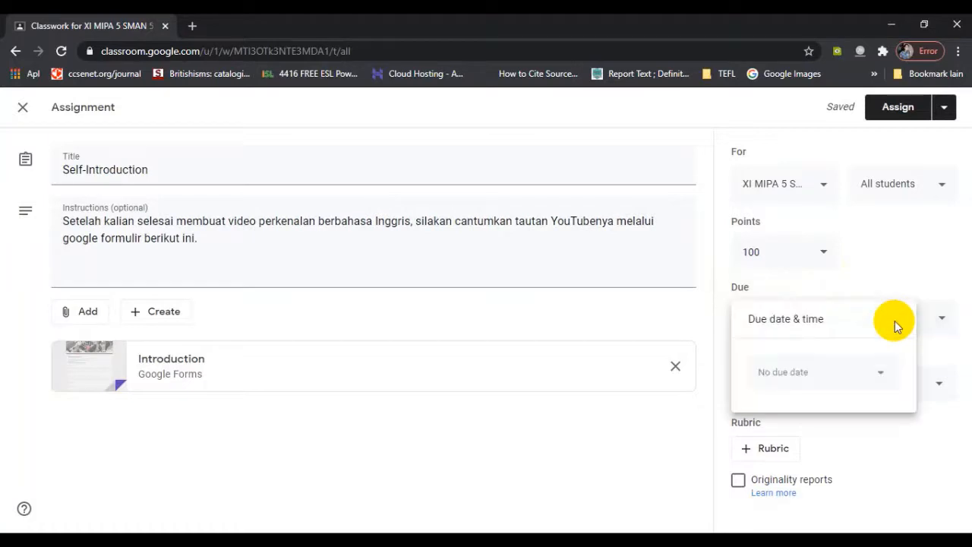
{"action": "left_click", "coordinate": [903, 274]}
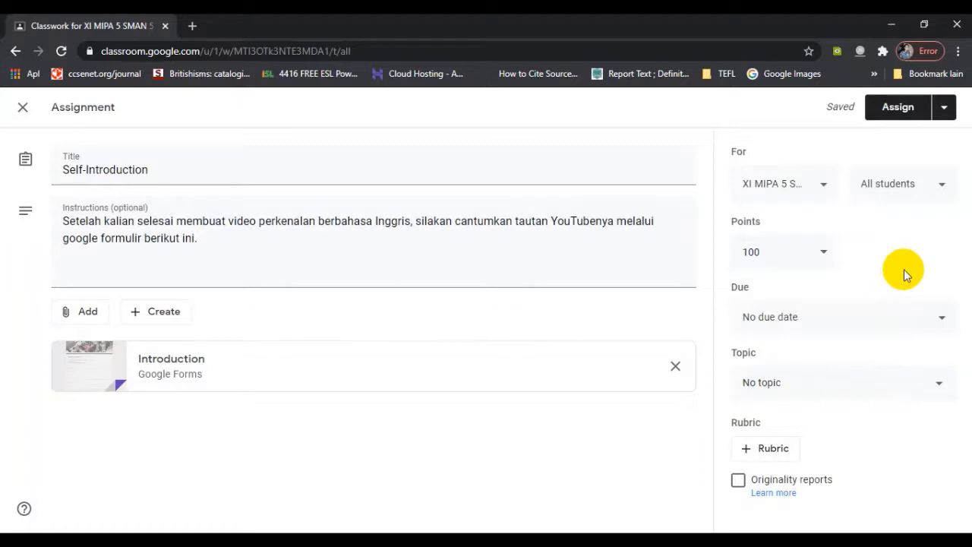
{"action": "left_click", "coordinate": [909, 326]}
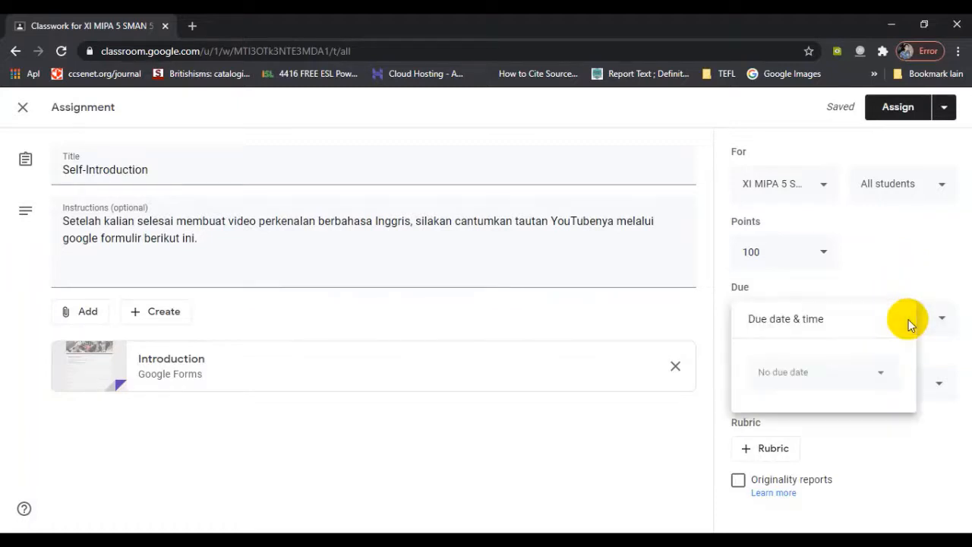
{"action": "left_click", "coordinate": [819, 387]}
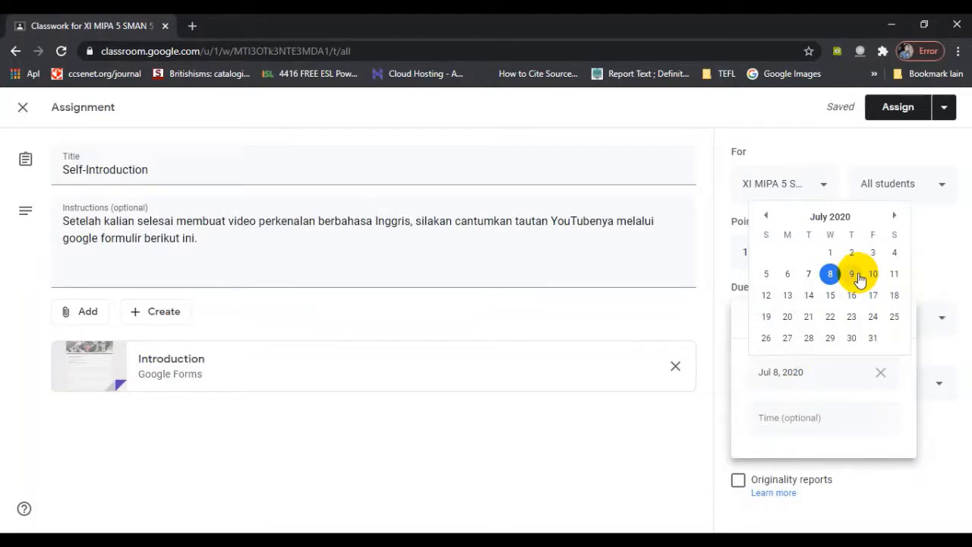
{"action": "left_click", "coordinate": [858, 275]}
{"action": "left_click", "coordinate": [817, 422]}
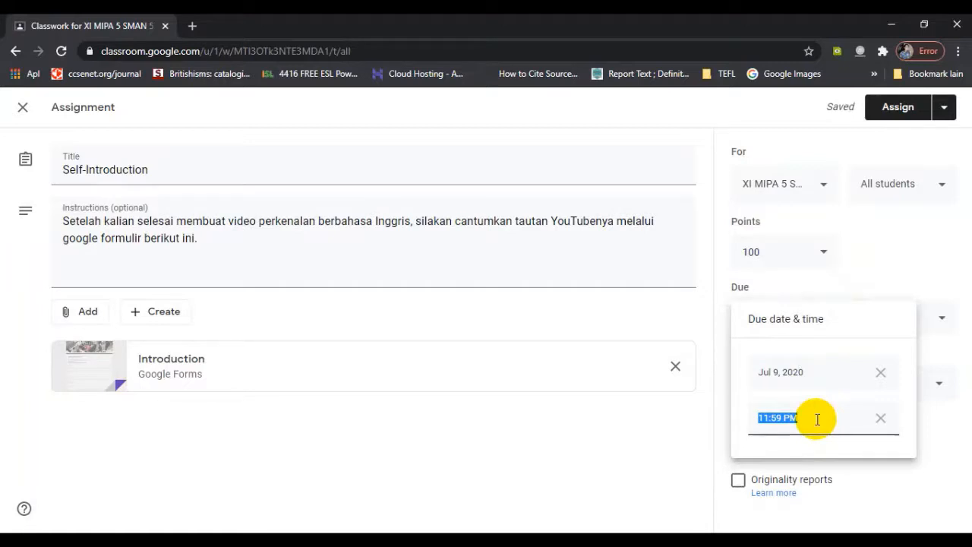
{"action": "type", "text": "21.00"}
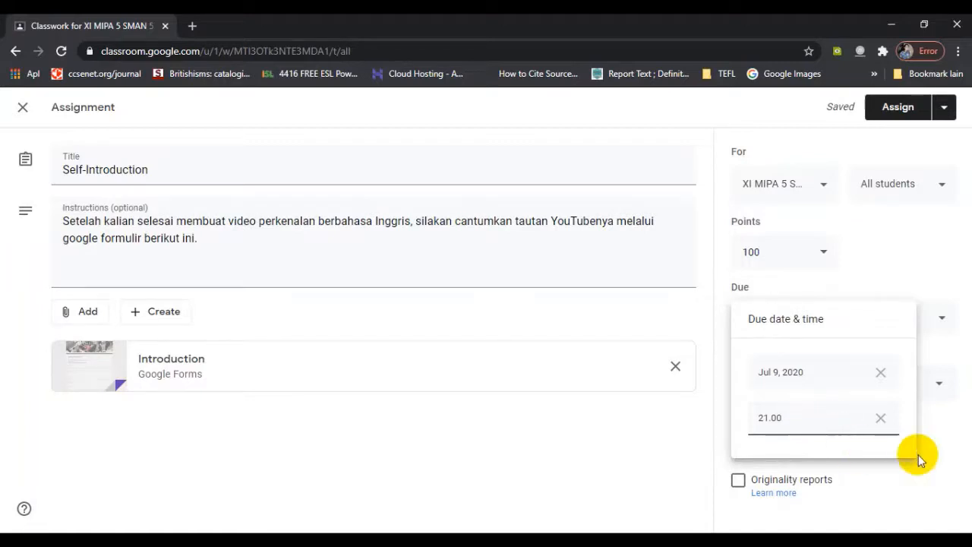
{"action": "left_click", "coordinate": [945, 482]}
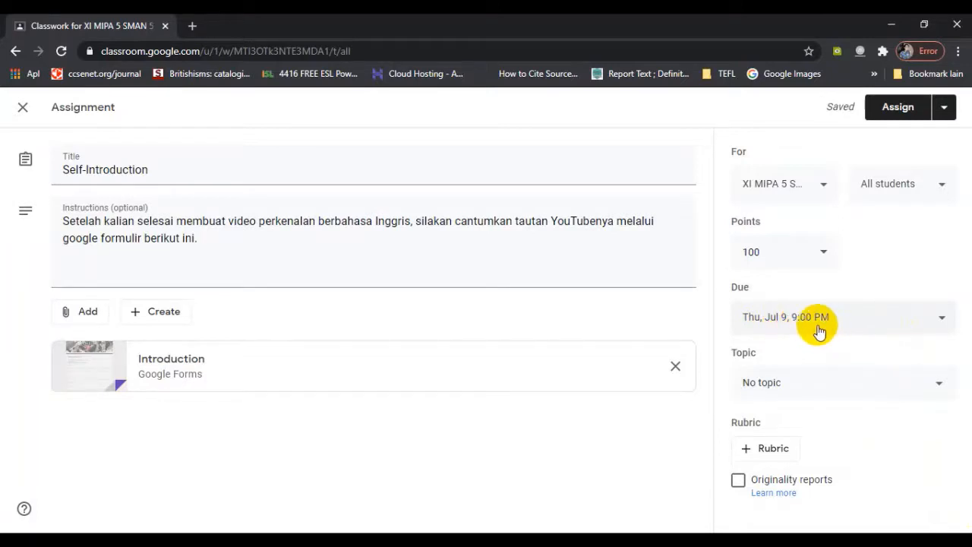
Step: Create a new topic named "English Literature" for the assignment
{"action": "left_click", "coordinate": [885, 393]}
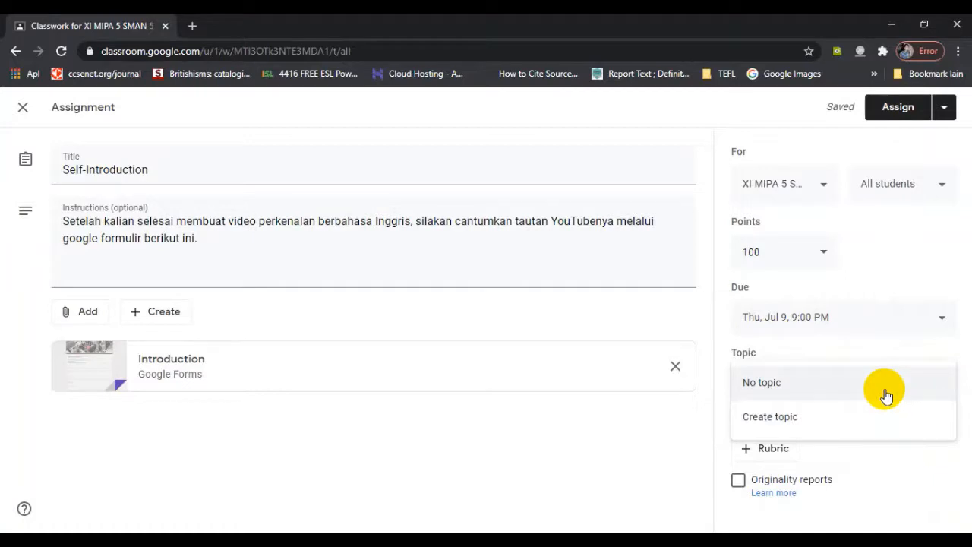
{"action": "left_click", "coordinate": [808, 416]}
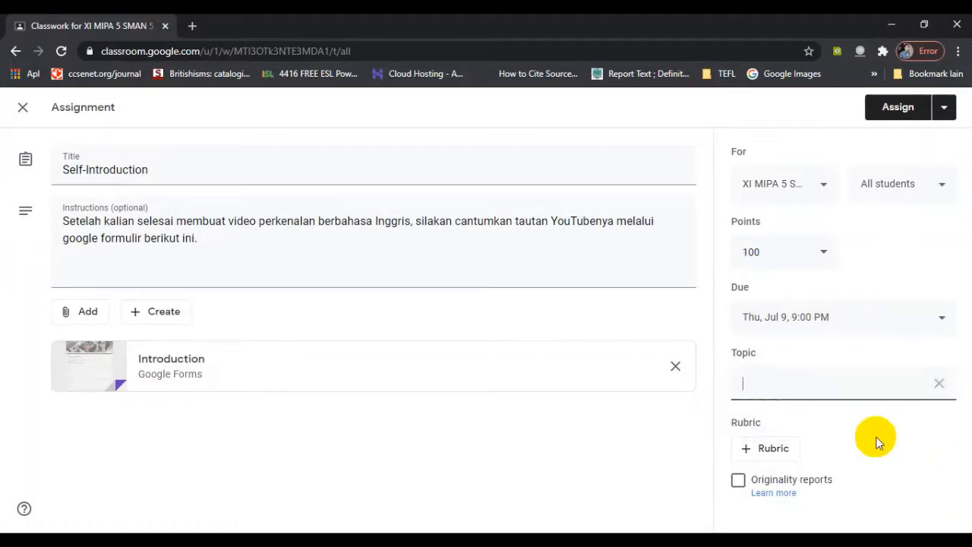
{"action": "type", "text": "Engli"}
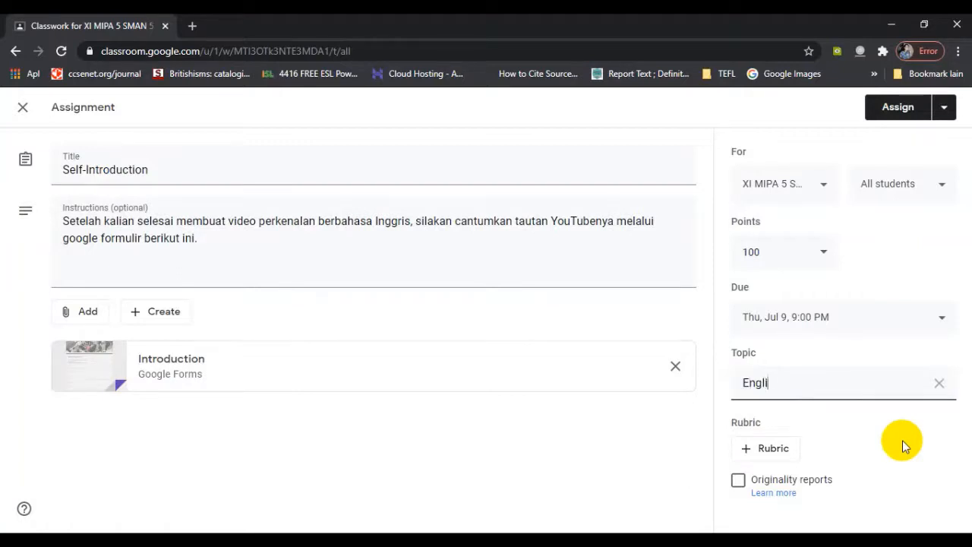
{"action": "type", "text": "sh Literature"}
{"action": "left_click", "coordinate": [939, 483]}
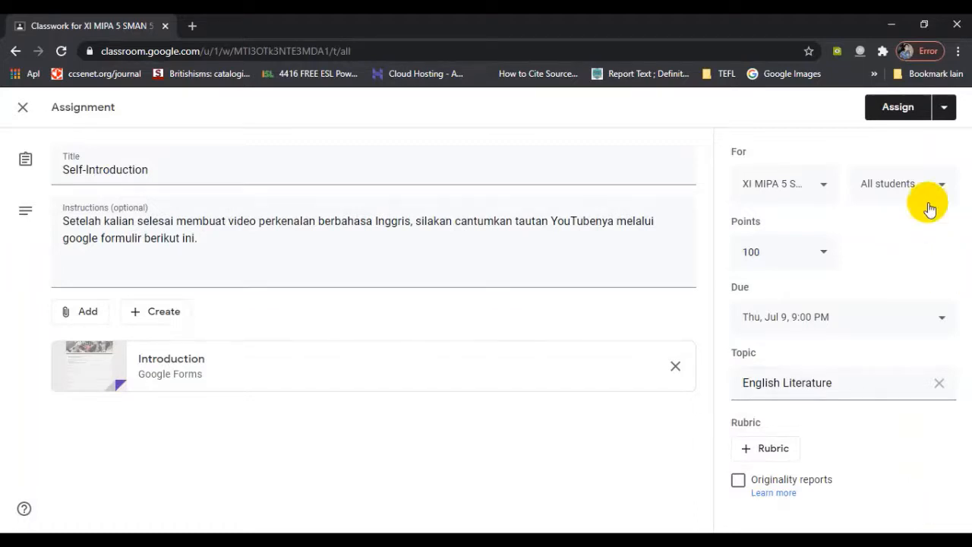
Step: Schedule the Self-Introduction assignment for Jul 9, 2020 at 7:00 AM
{"action": "left_click", "coordinate": [921, 104]}
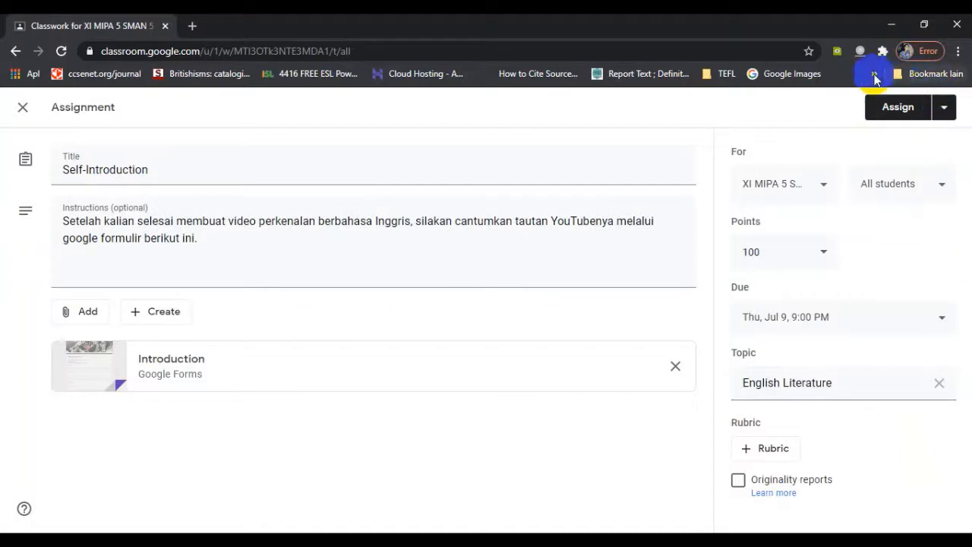
{"action": "left_click", "coordinate": [945, 107]}
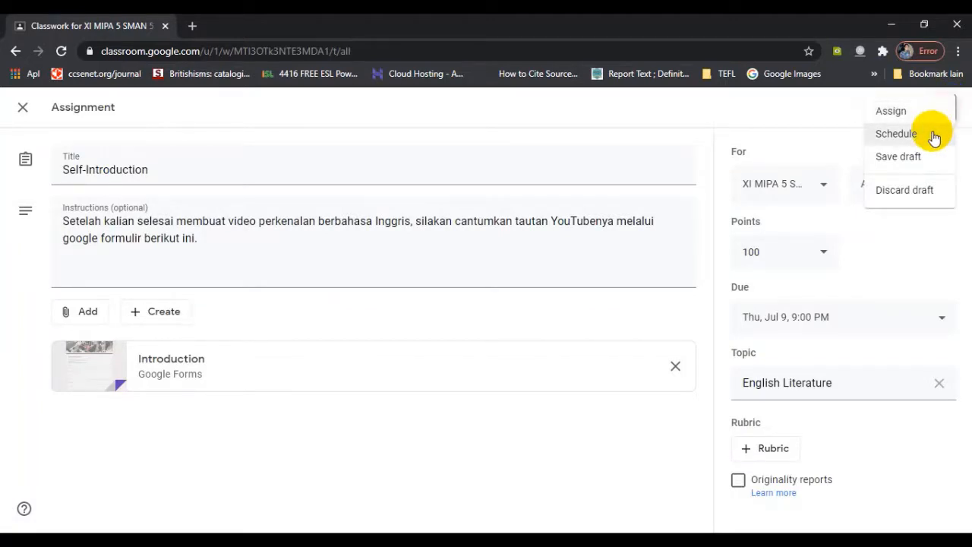
{"action": "left_click", "coordinate": [934, 135]}
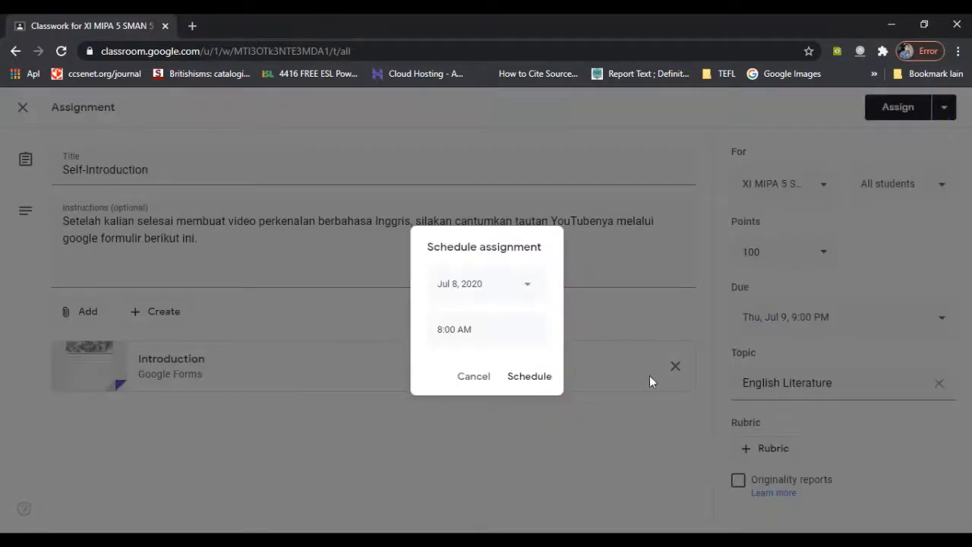
{"action": "left_click", "coordinate": [527, 287]}
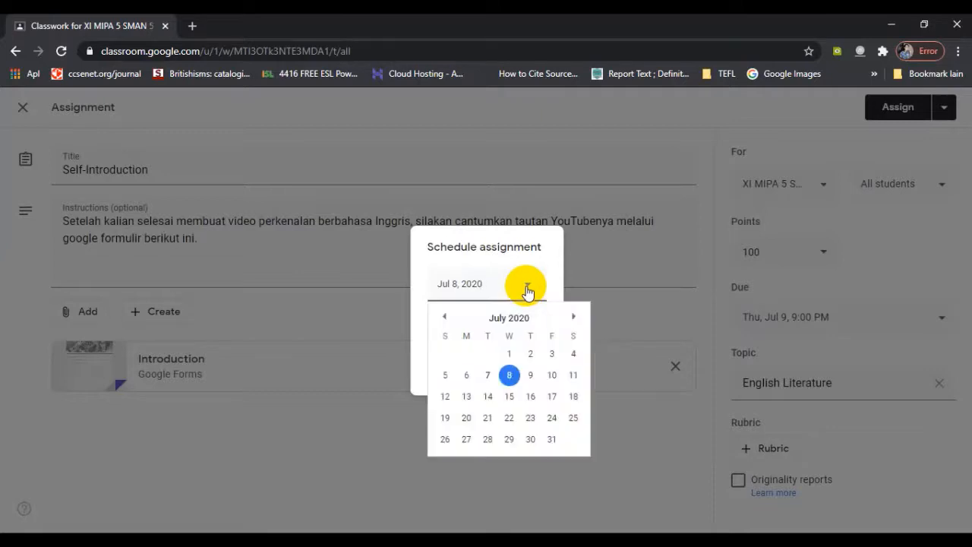
{"action": "left_click", "coordinate": [532, 381]}
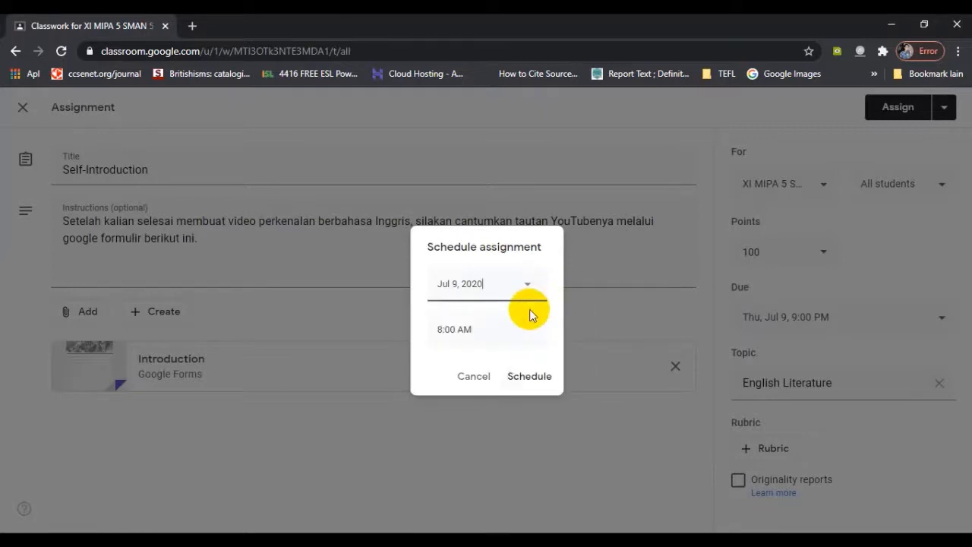
{"action": "left_click", "coordinate": [437, 329]}
{"action": "left_click", "coordinate": [447, 335]}
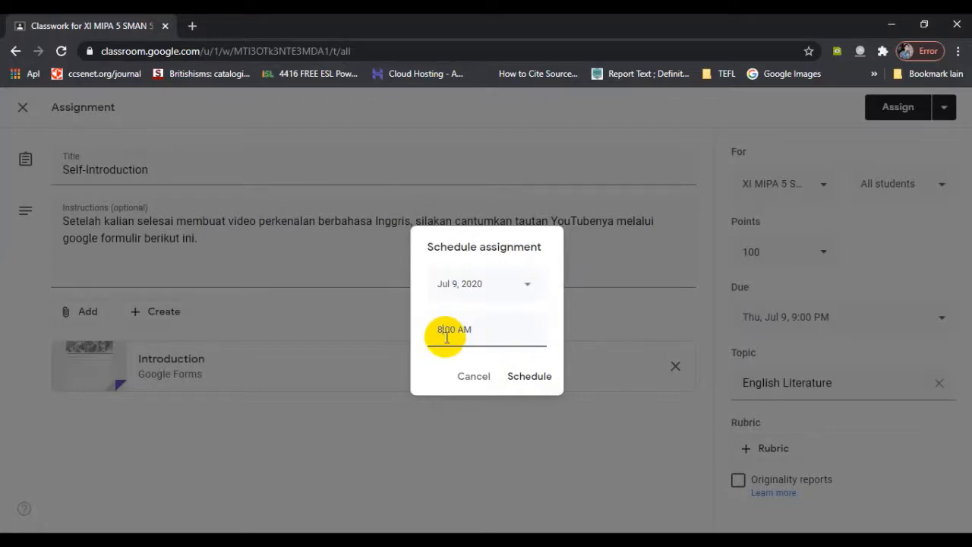
{"action": "key", "text": "BackSpace"}
{"action": "key", "text": "BackSpace"}
{"action": "type", "text": "7"}
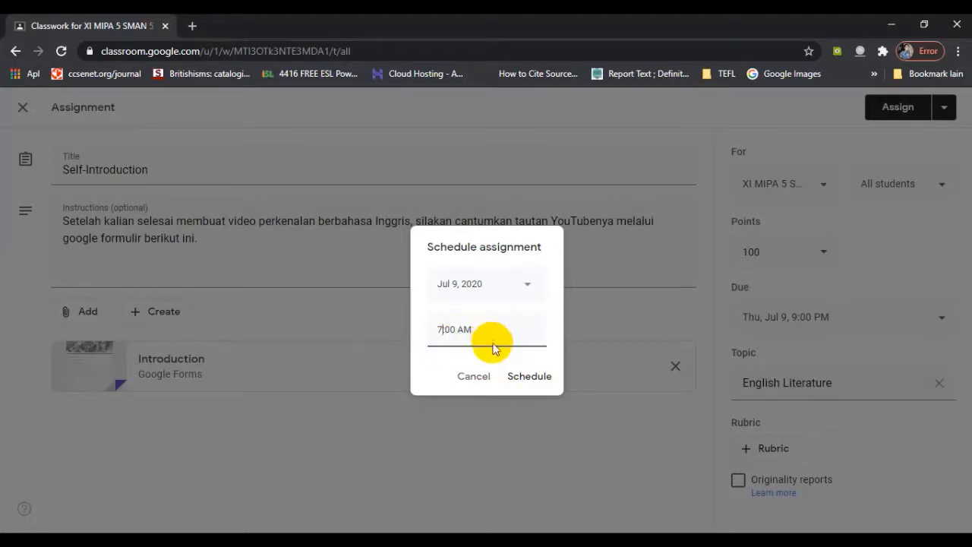
{"action": "left_click", "coordinate": [529, 376]}
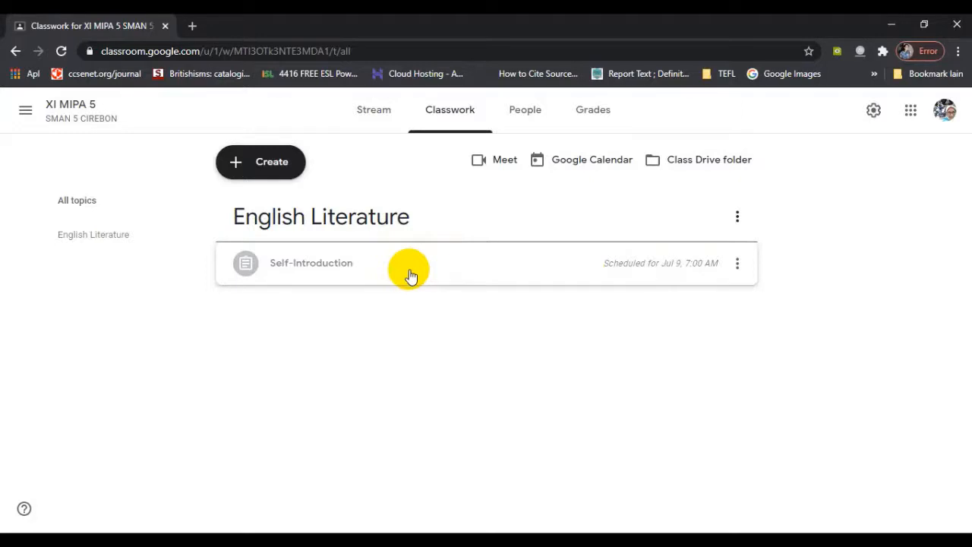
Step: Check the class stream of XI MIPA 5 and return to the classwork page
{"action": "left_click", "coordinate": [380, 120]}
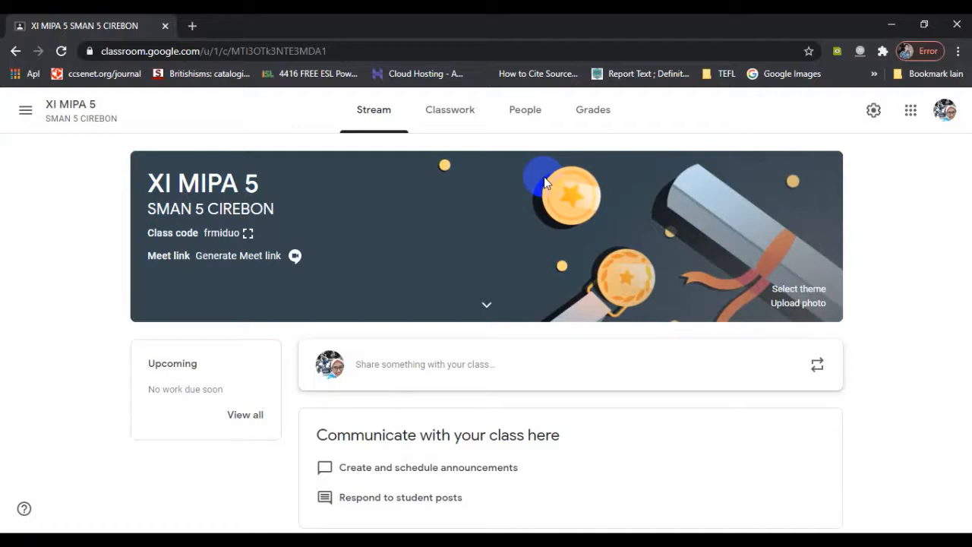
{"action": "left_click", "coordinate": [466, 133]}
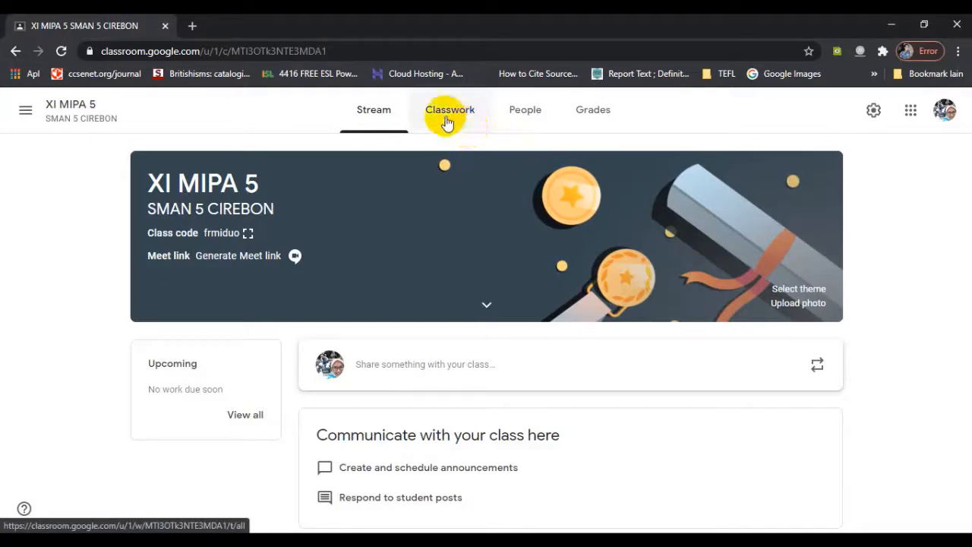
{"action": "left_click", "coordinate": [446, 123]}
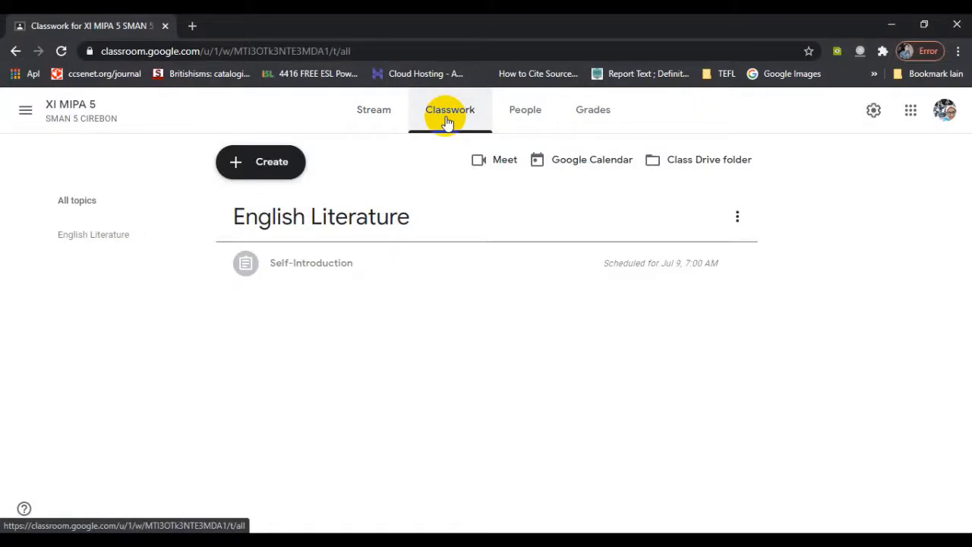
Step: Create a new assignment titled "Self-Introduction 2" with the instructions "Create a dialog."
{"action": "left_click", "coordinate": [264, 175]}
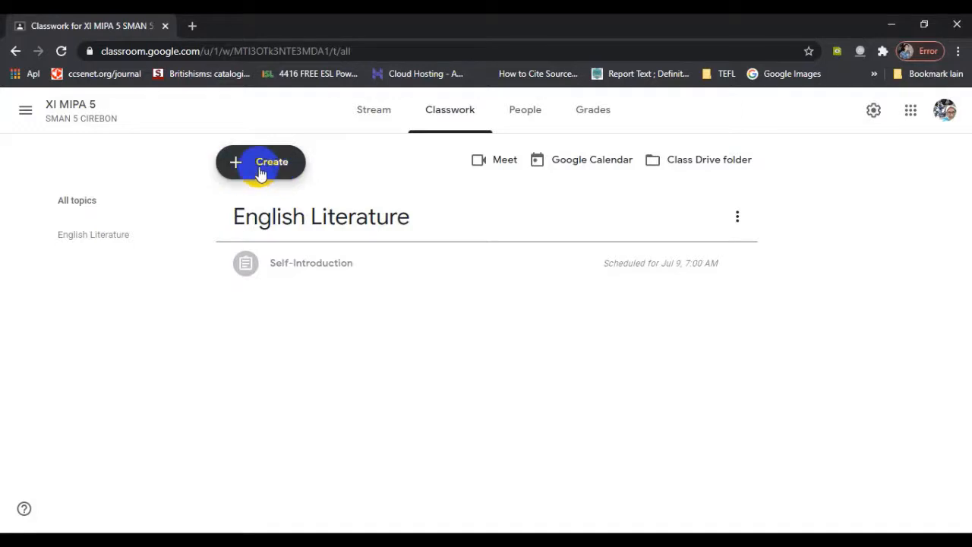
{"action": "left_click", "coordinate": [279, 172]}
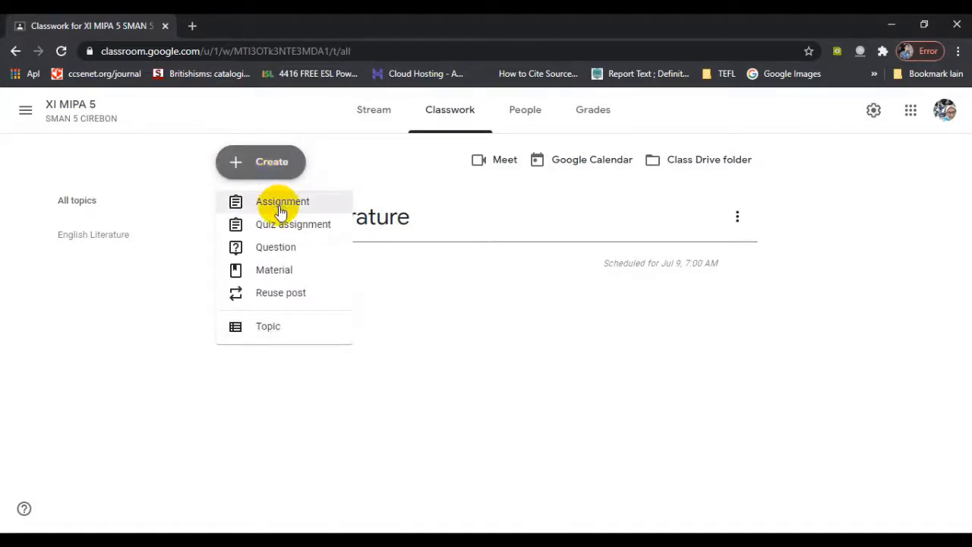
{"action": "left_click", "coordinate": [280, 210]}
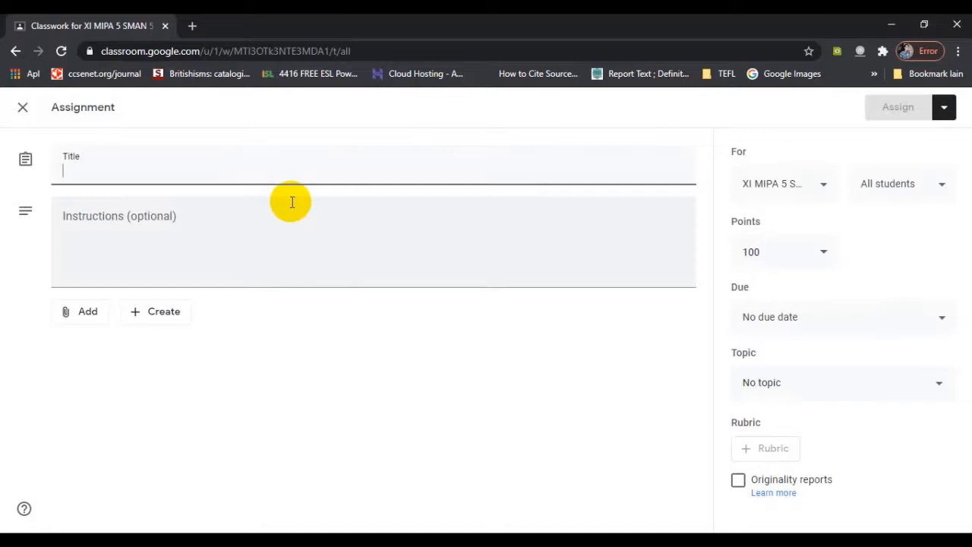
{"action": "type", "text": "Sel"}
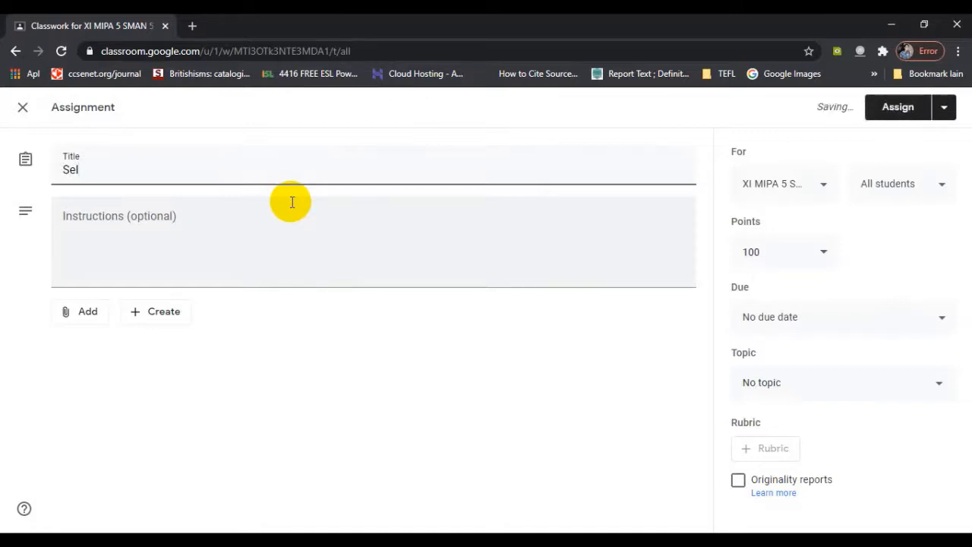
{"action": "type", "text": "f-Introduction"}
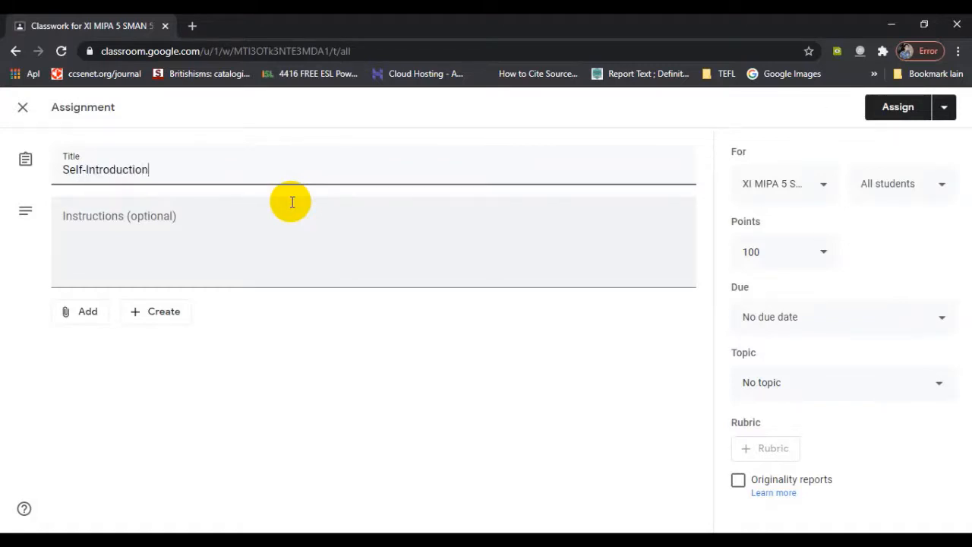
{"action": "type", "text": " 2"}
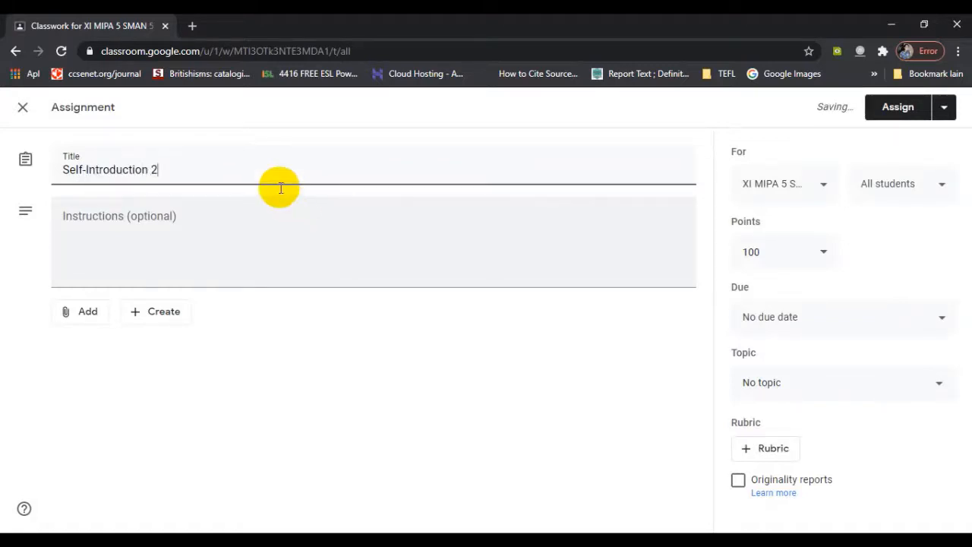
{"action": "left_click", "coordinate": [106, 219]}
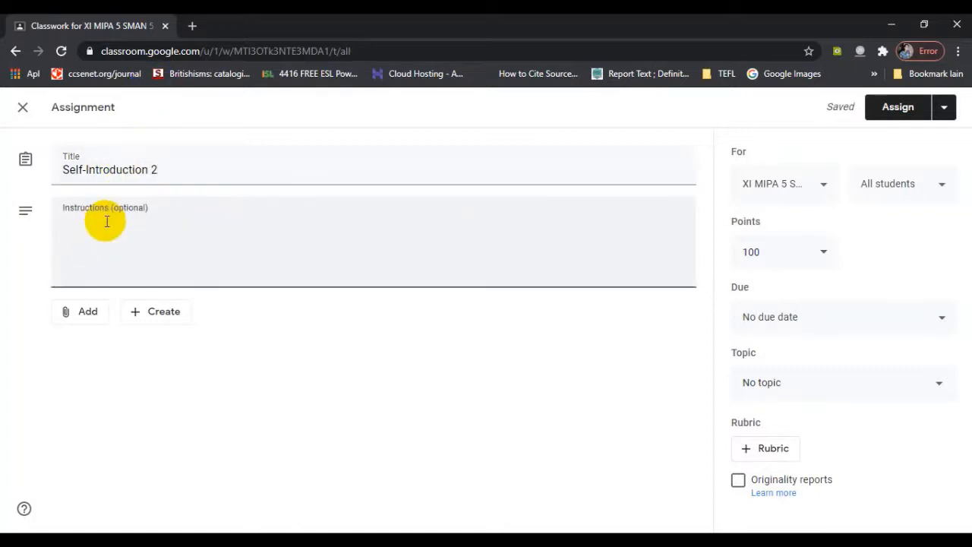
{"action": "type", "text": "Create a dialog."}
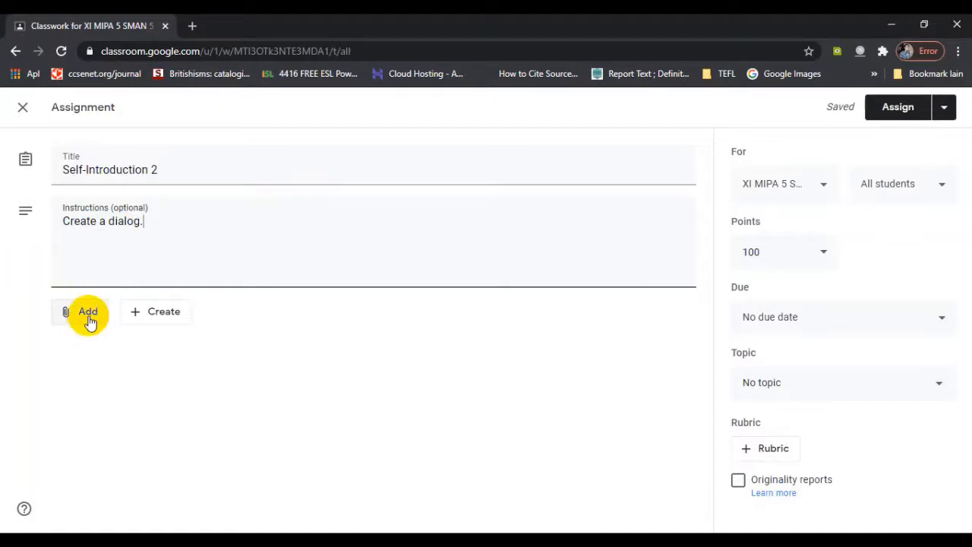
Step: Attach the Blank Quiz form from the Drive folder My Drive > ClassroomMigrated > Classroom > XI Science 1 1, and remove it again
{"action": "left_click", "coordinate": [88, 313]}
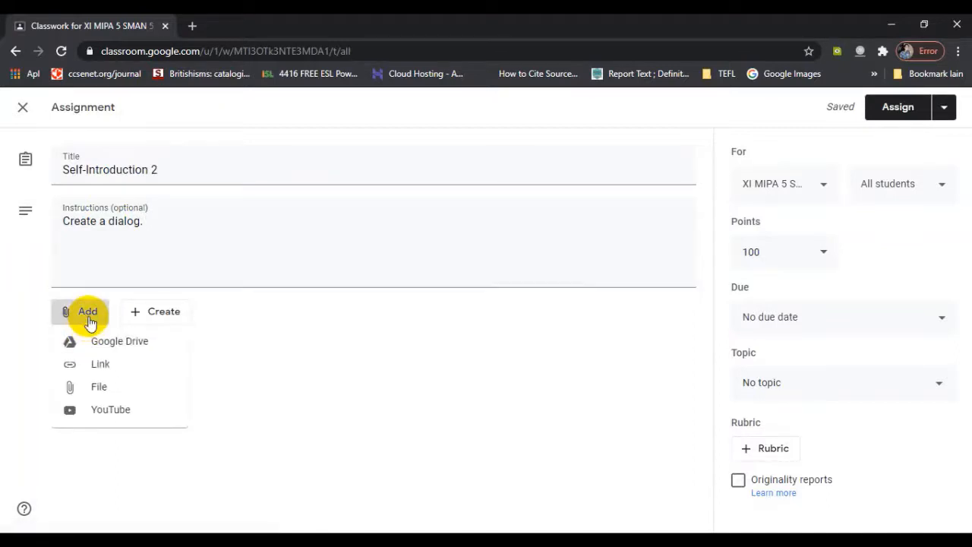
{"action": "left_click", "coordinate": [127, 344]}
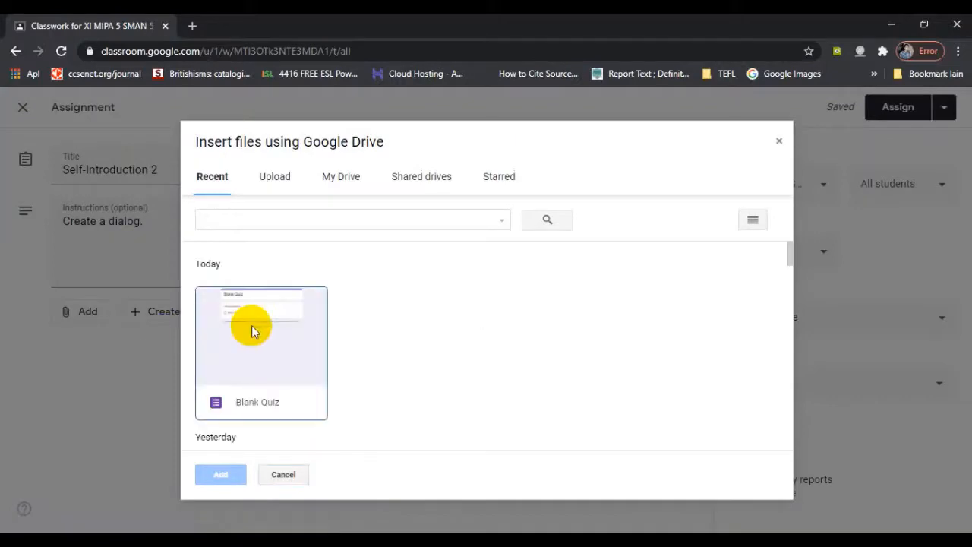
{"action": "left_click", "coordinate": [339, 182]}
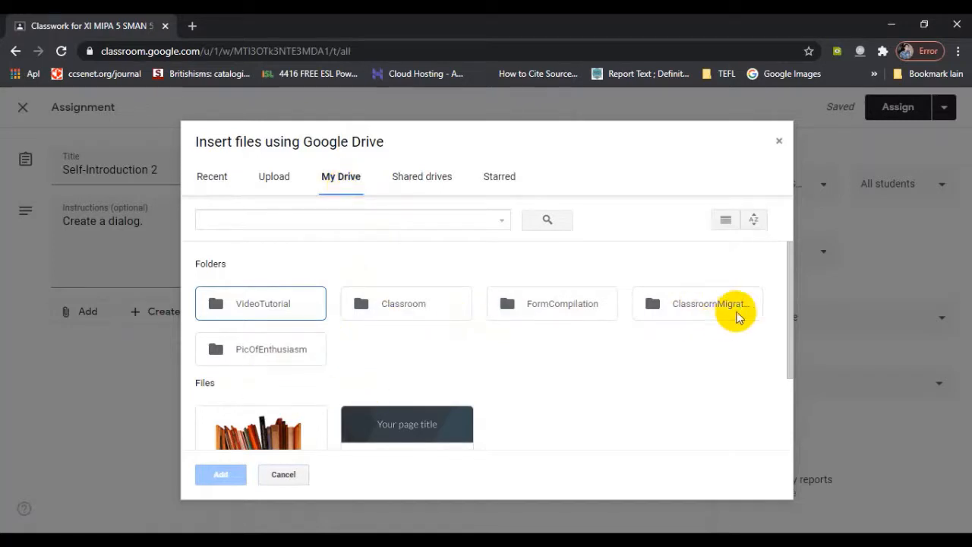
{"action": "scroll", "coordinate": [705, 350], "scroll_direction": "down", "scroll_amount": 2}
{"action": "scroll", "coordinate": [704, 351], "scroll_direction": "up", "scroll_amount": 2}
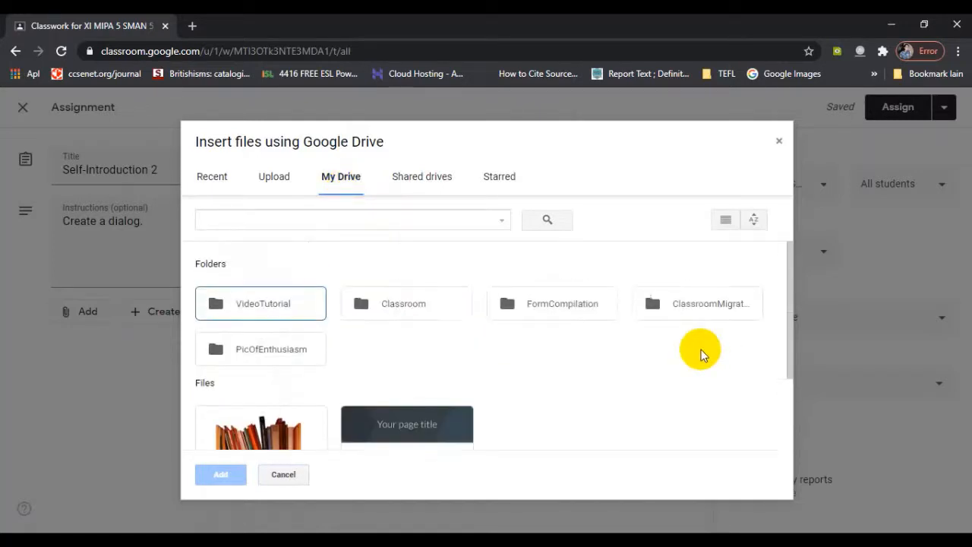
{"action": "left_click", "coordinate": [213, 183]}
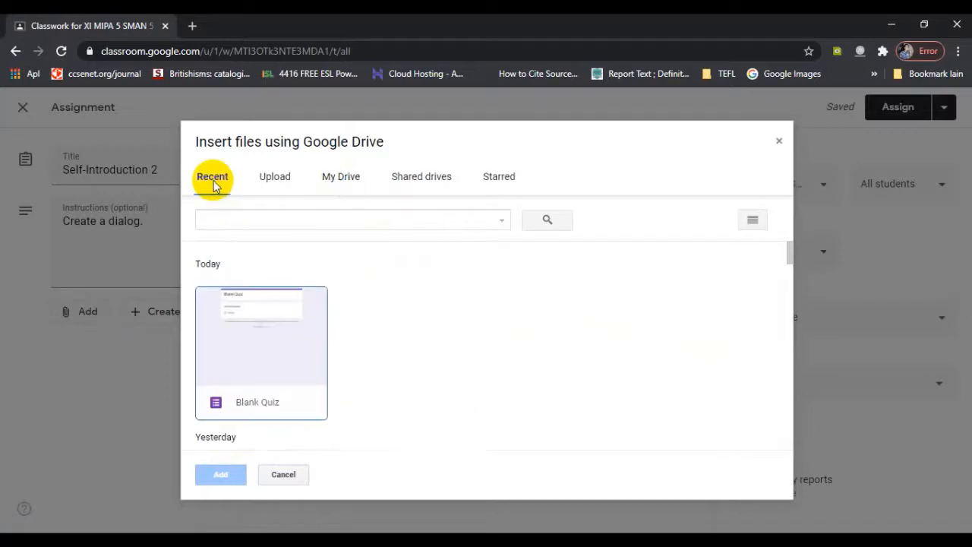
{"action": "left_click", "coordinate": [336, 176]}
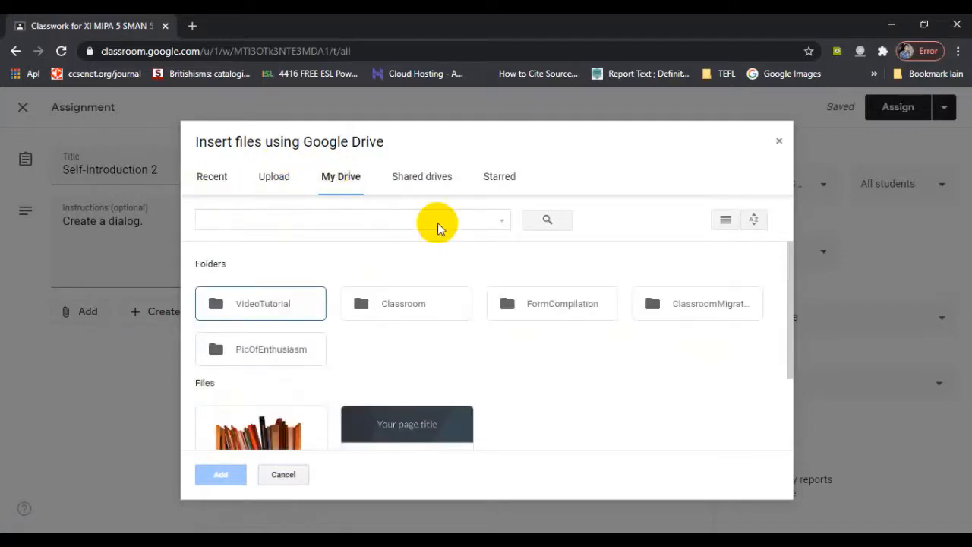
{"action": "double_click", "coordinate": [714, 312]}
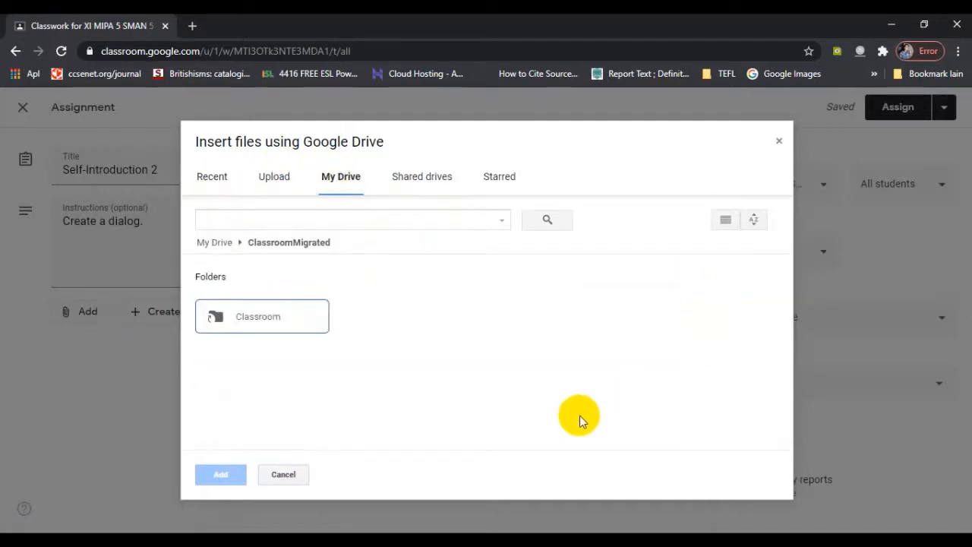
{"action": "double_click", "coordinate": [213, 313]}
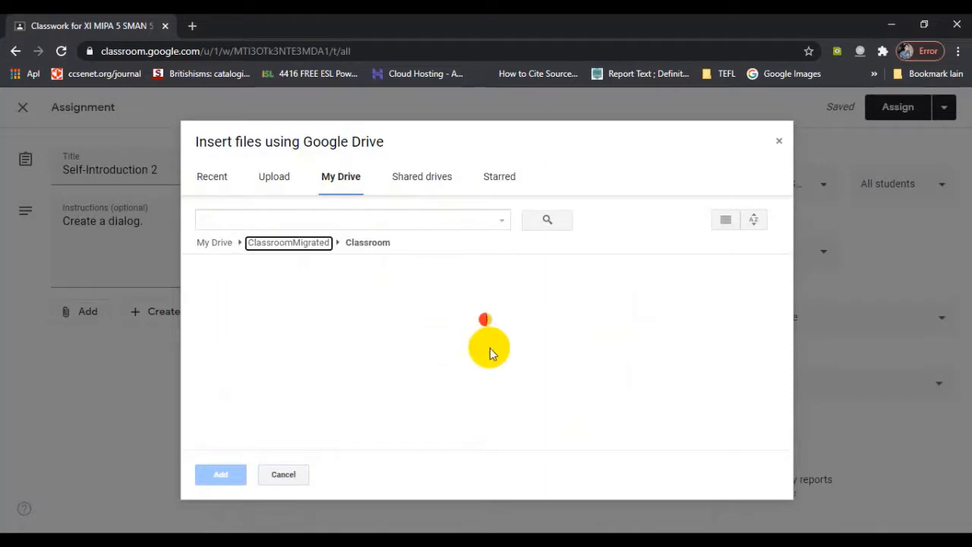
{"action": "double_click", "coordinate": [421, 319]}
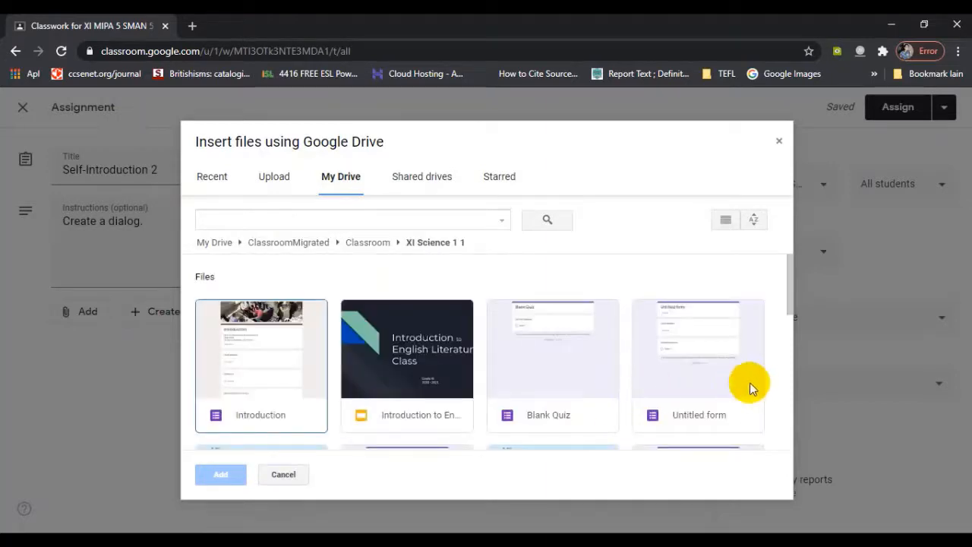
{"action": "left_click", "coordinate": [565, 351]}
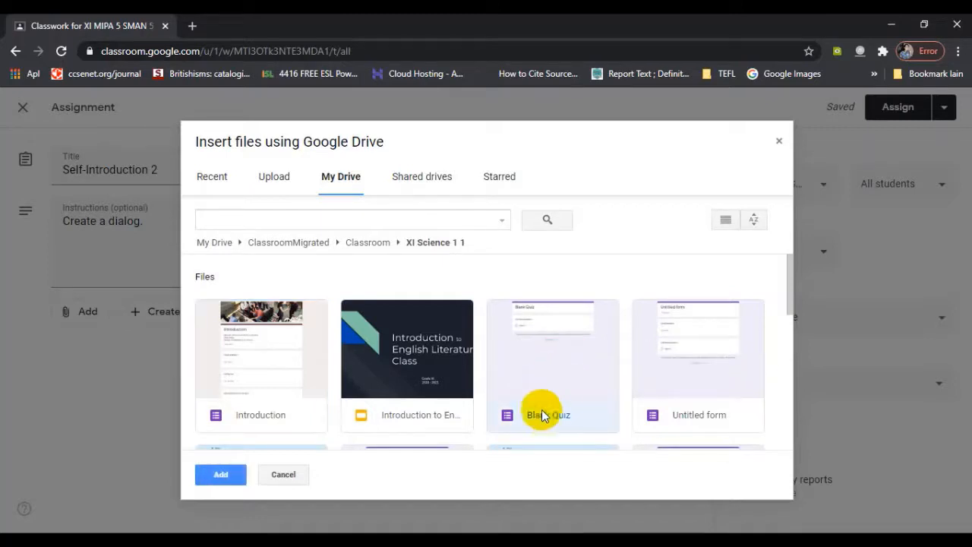
{"action": "left_click", "coordinate": [220, 477]}
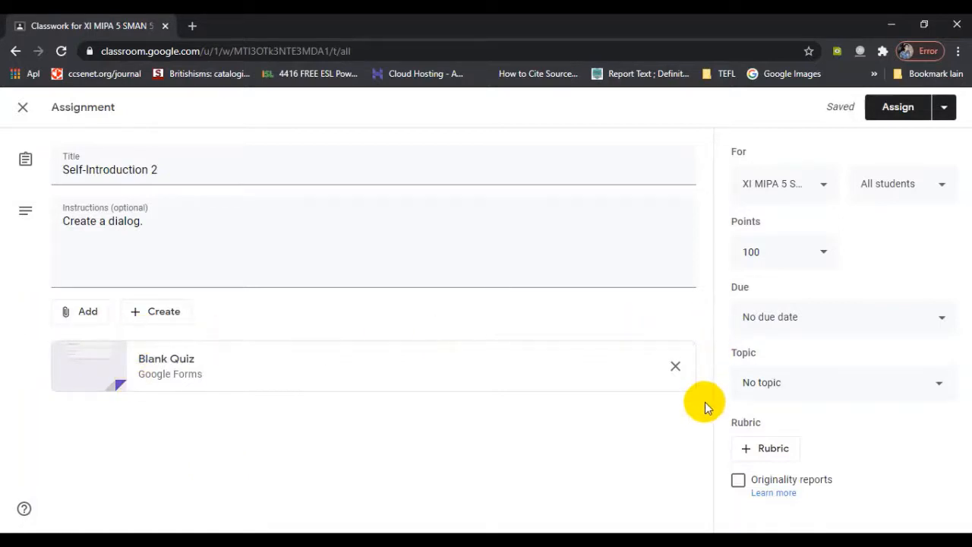
{"action": "left_click", "coordinate": [677, 368]}
Step: Attach the recent Drive form "Chapter 1 Meeting 1" to the Self-Introduction 2 assignment, with grade importing switched on
{"action": "left_click", "coordinate": [87, 318]}
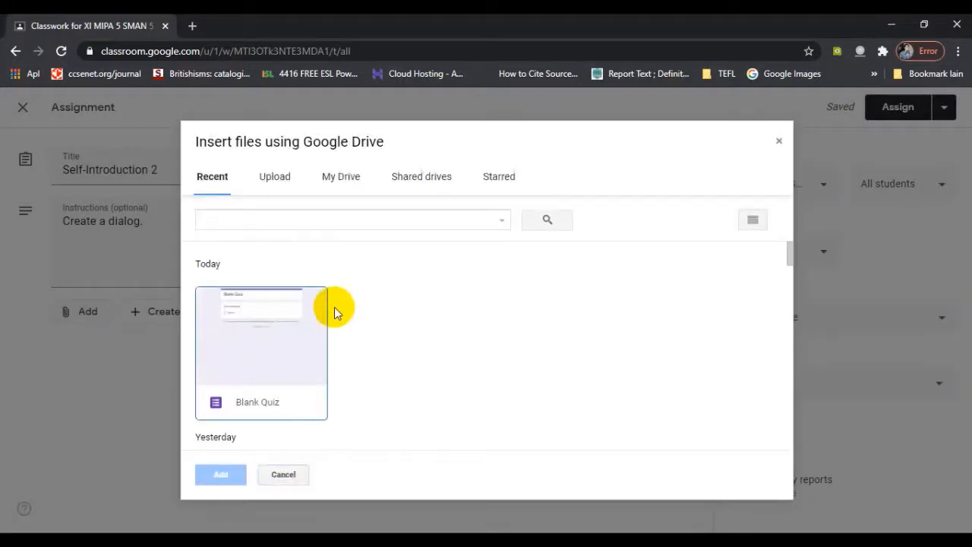
{"action": "scroll", "coordinate": [375, 395], "scroll_direction": "down", "scroll_amount": 2}
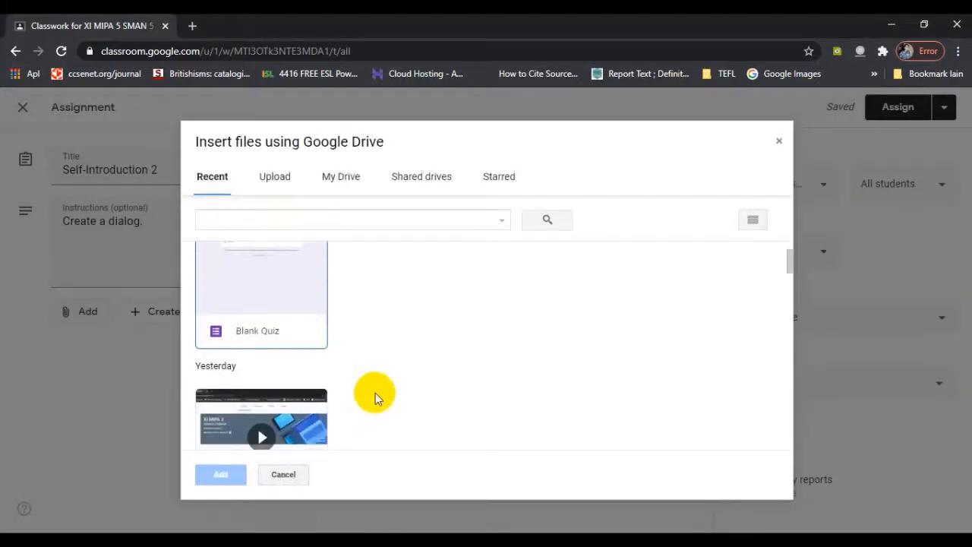
{"action": "scroll", "coordinate": [375, 395], "scroll_direction": "down", "scroll_amount": 2}
{"action": "scroll", "coordinate": [376, 395], "scroll_direction": "down", "scroll_amount": 1}
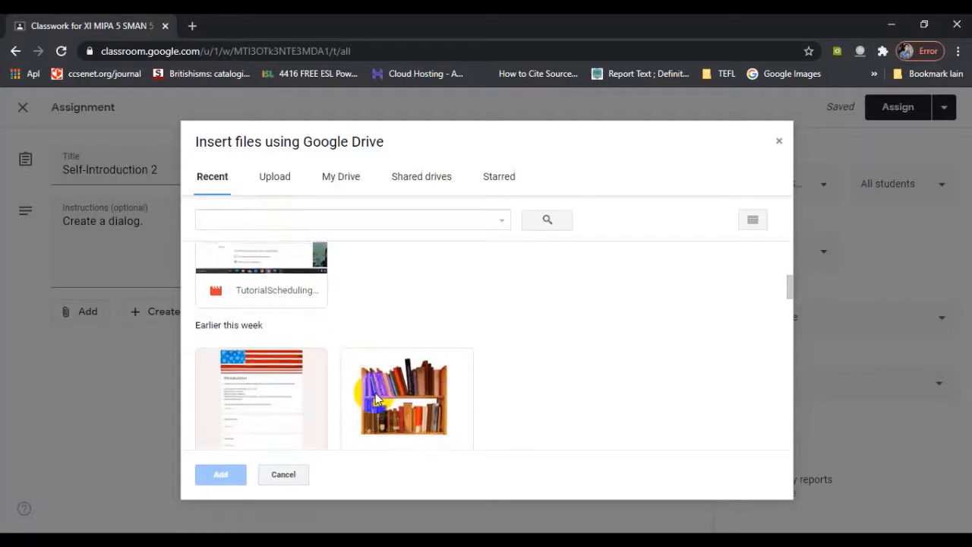
{"action": "scroll", "coordinate": [375, 395], "scroll_direction": "up", "scroll_amount": 1}
{"action": "scroll", "coordinate": [375, 395], "scroll_direction": "down", "scroll_amount": 3}
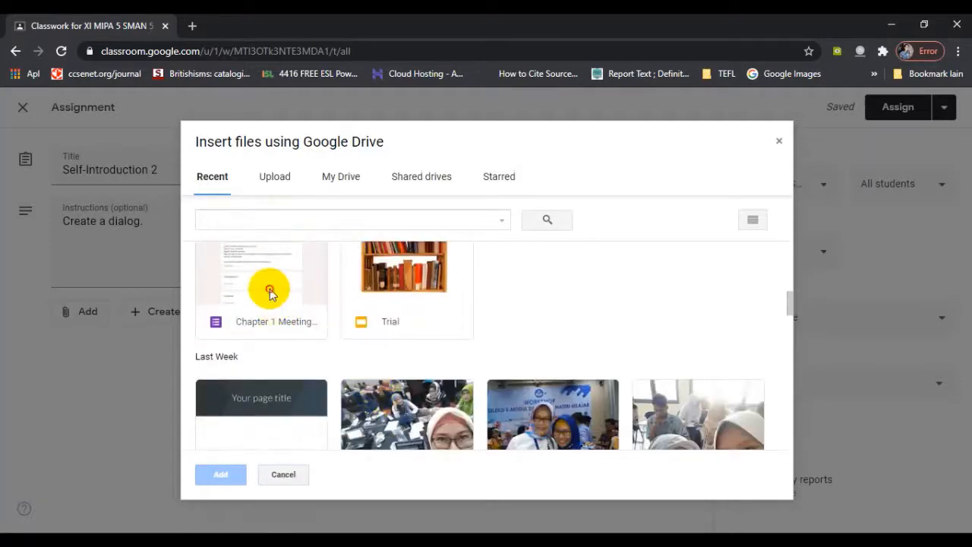
{"action": "left_click", "coordinate": [271, 295]}
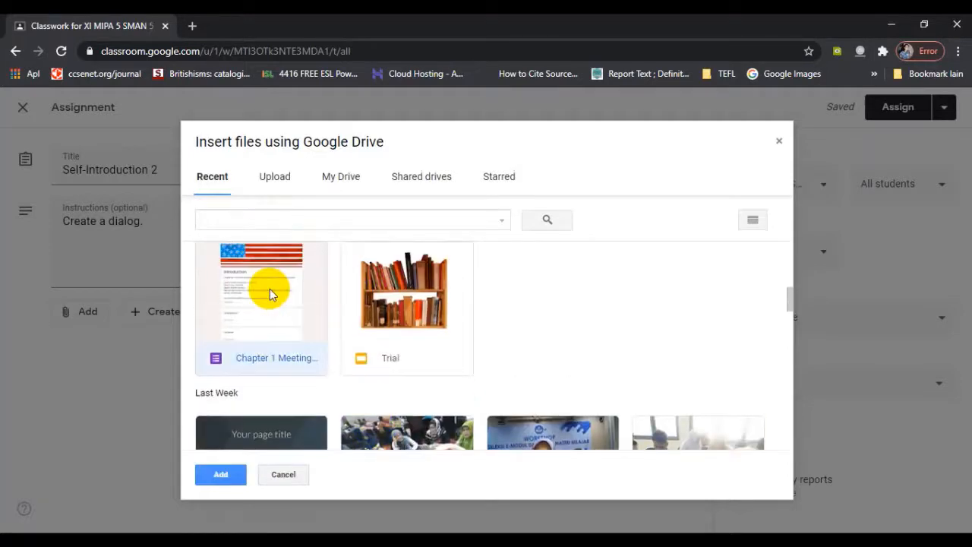
{"action": "left_click", "coordinate": [220, 474]}
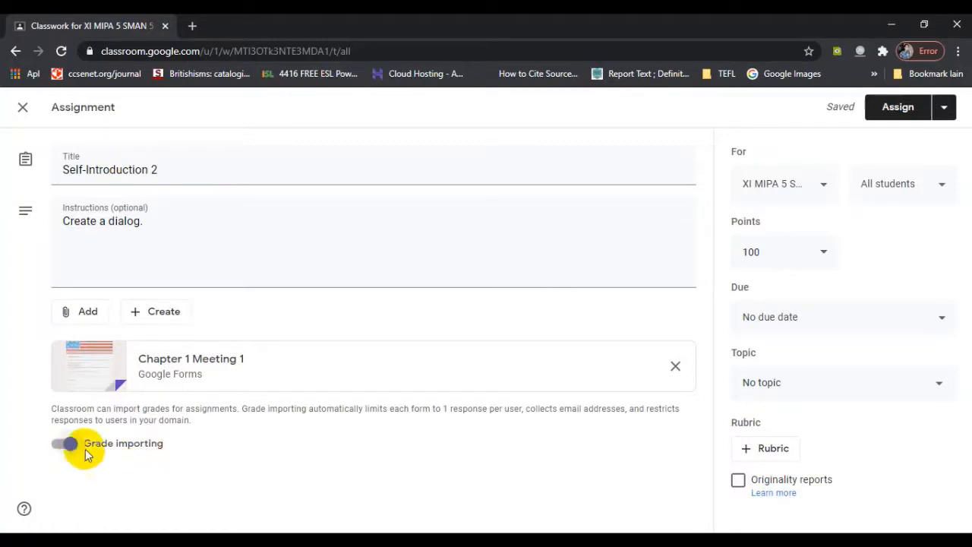
{"action": "left_click", "coordinate": [54, 448]}
{"action": "left_click", "coordinate": [70, 444]}
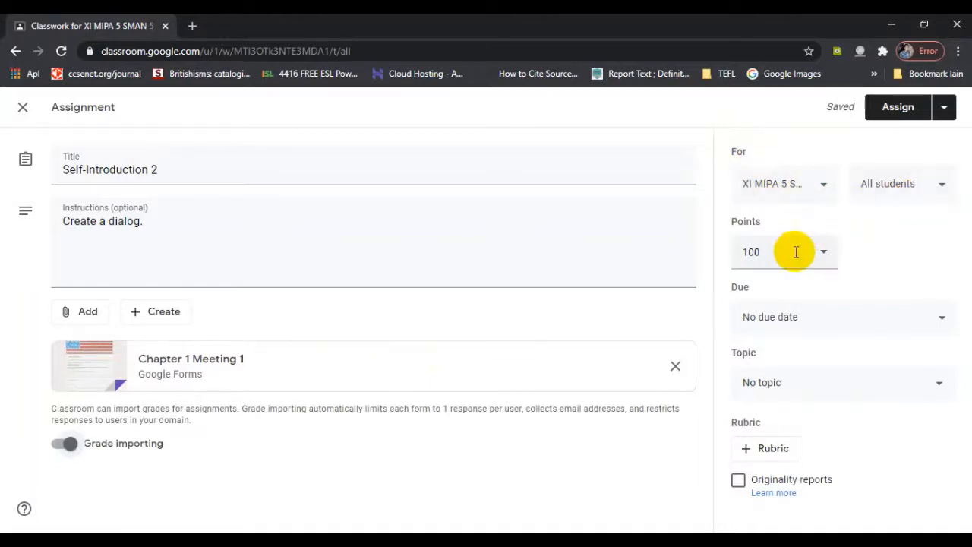
Step: Set the assignment's due date to Jul 7, 2020 and its due time to 9:00 PM
{"action": "left_click", "coordinate": [936, 322]}
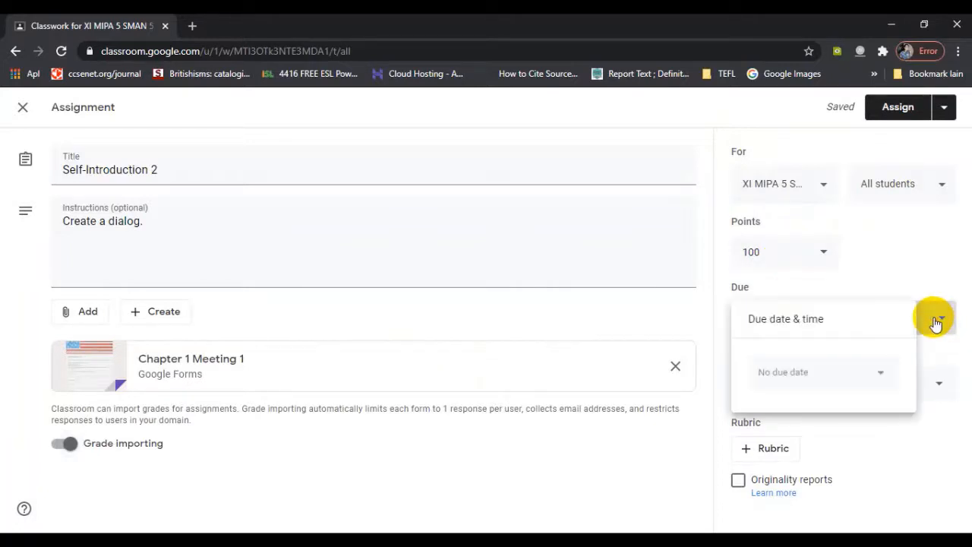
{"action": "left_click", "coordinate": [799, 378]}
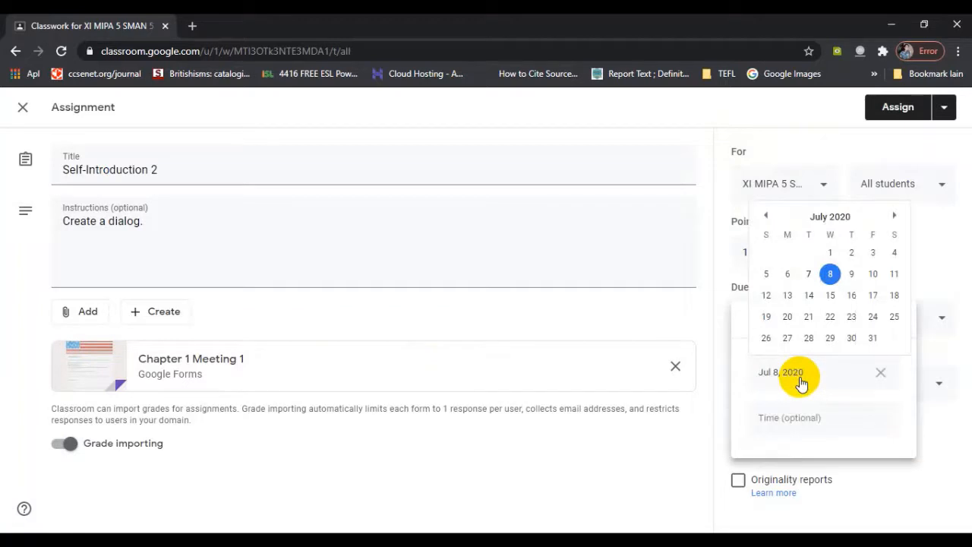
{"action": "left_click", "coordinate": [808, 275]}
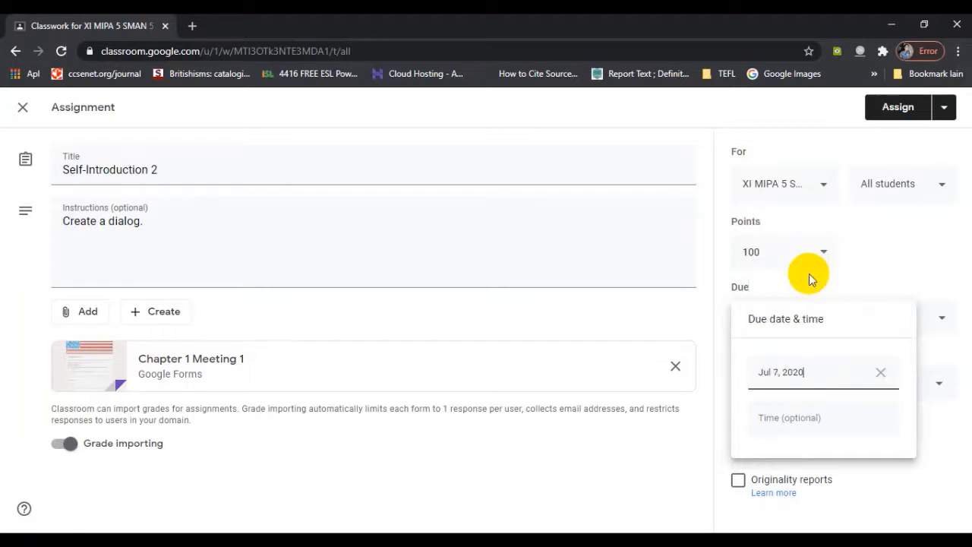
{"action": "left_click", "coordinate": [801, 419]}
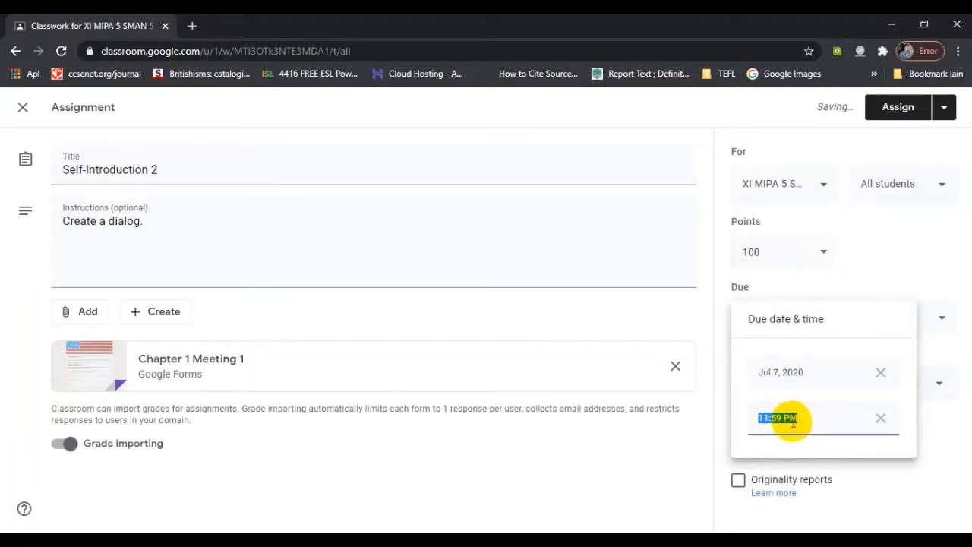
{"action": "left_click", "coordinate": [780, 417]}
{"action": "key", "text": "BackSpace"}
{"action": "key", "text": "BackSpace"}
{"action": "key", "text": "BackSpace"}
{"action": "key", "text": "BackSpace"}
{"action": "key", "text": "BackSpace"}
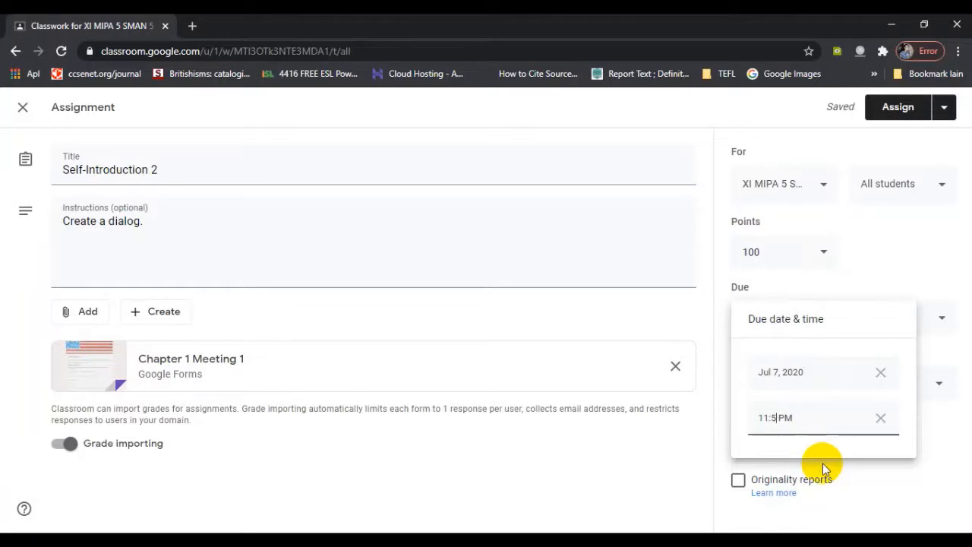
{"action": "type", "text": "21.00"}
{"action": "left_click", "coordinate": [965, 450]}
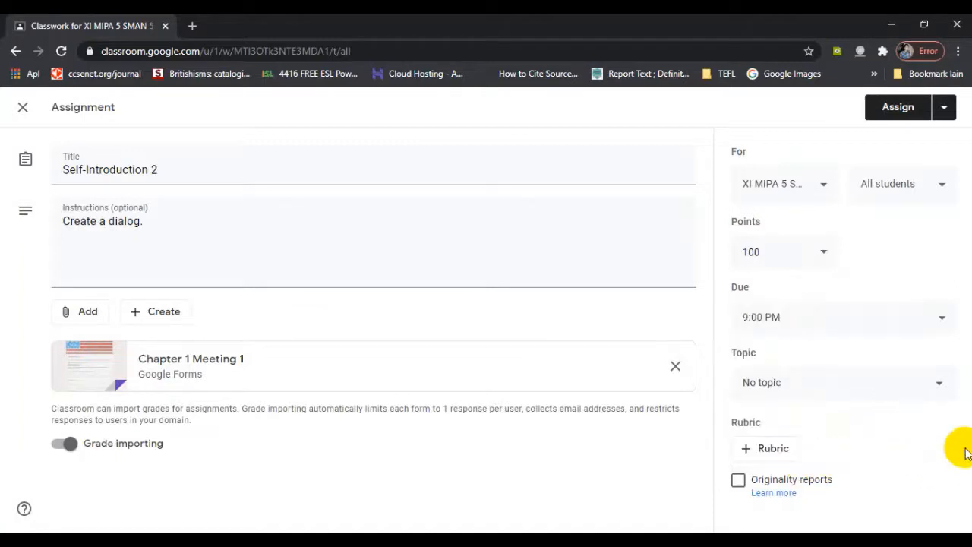
Step: File the assignment under the topic English Literature and assign it to the class immediately
{"action": "left_click", "coordinate": [855, 389]}
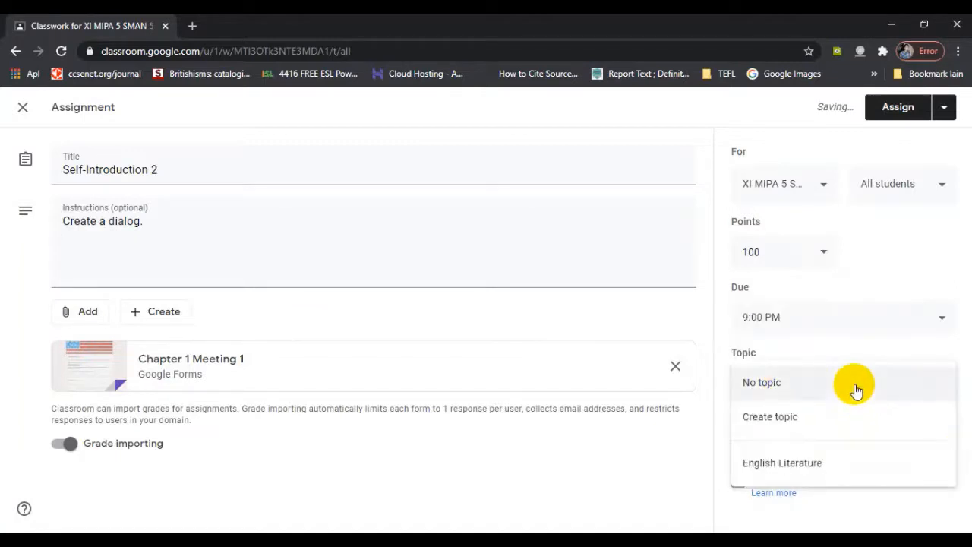
{"action": "left_click", "coordinate": [827, 471]}
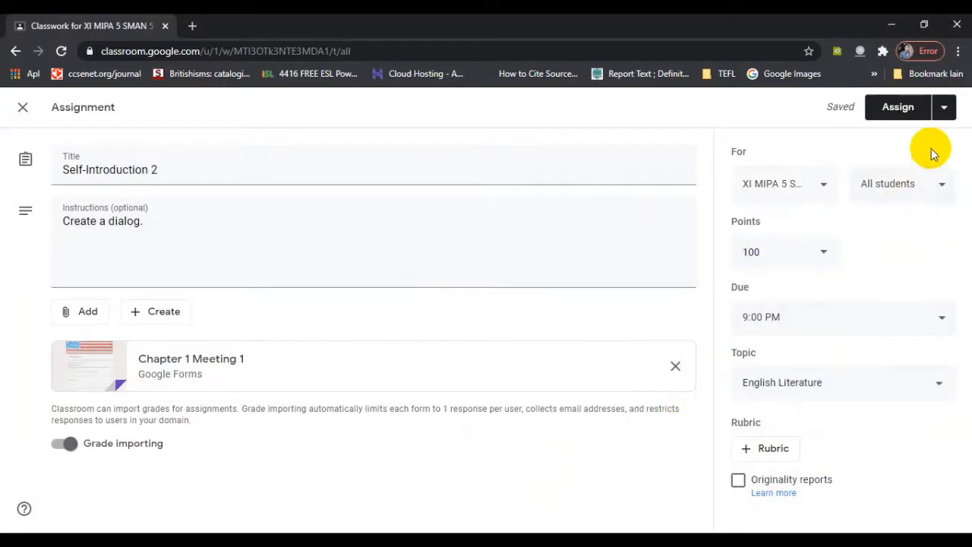
{"action": "left_click", "coordinate": [902, 112]}
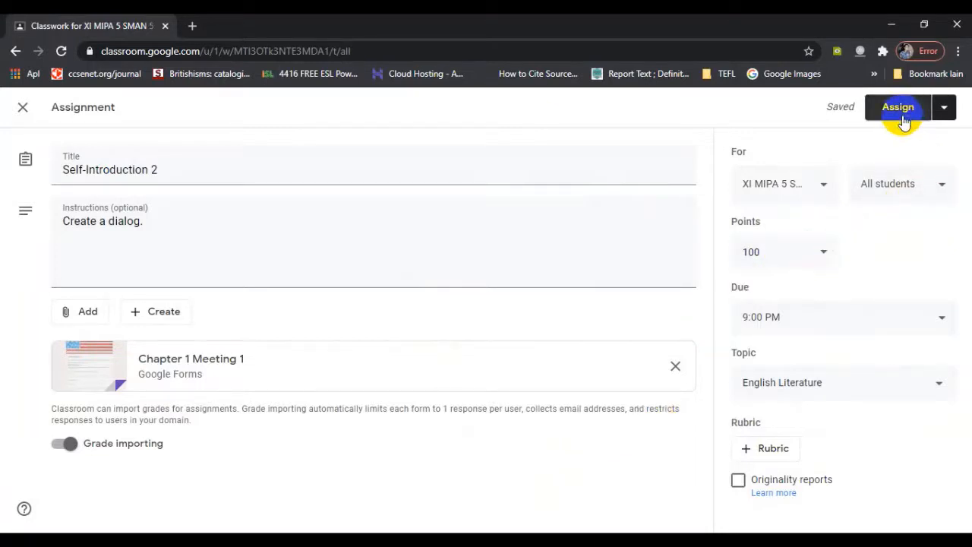
{"action": "left_click", "coordinate": [899, 112]}
{"action": "left_click", "coordinate": [895, 110]}
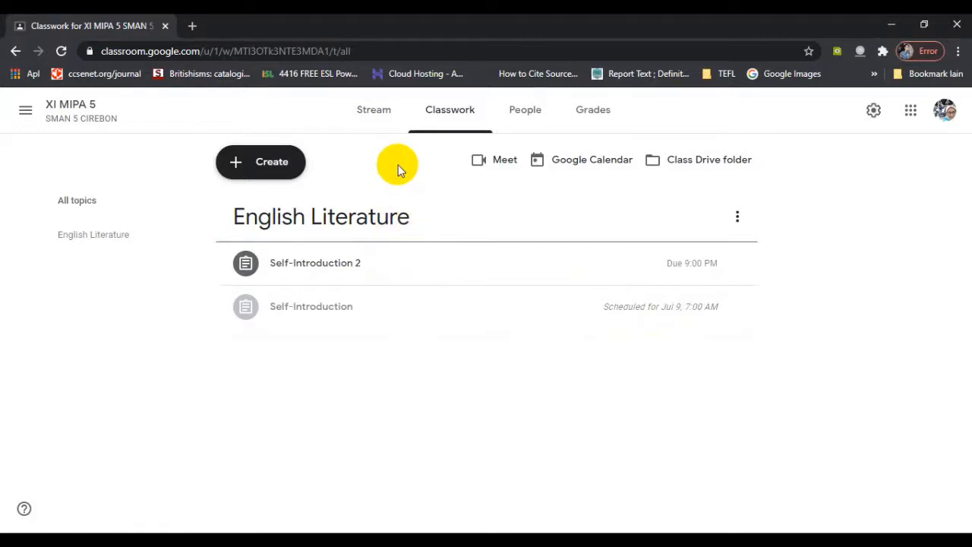
Step: Check the Self-Introduction 2 post in the class stream, then view the assignment's student work and instructions
{"action": "left_click", "coordinate": [373, 125]}
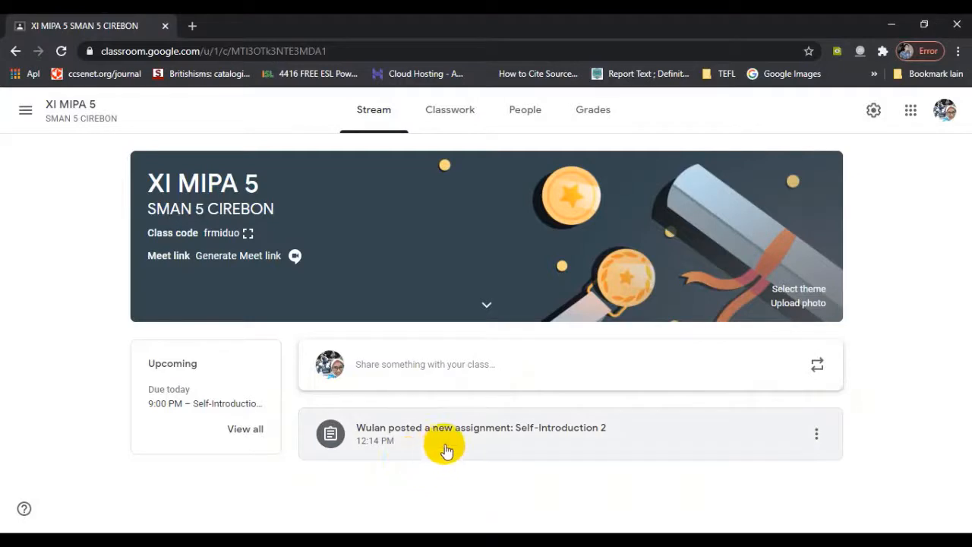
{"action": "left_click", "coordinate": [821, 436]}
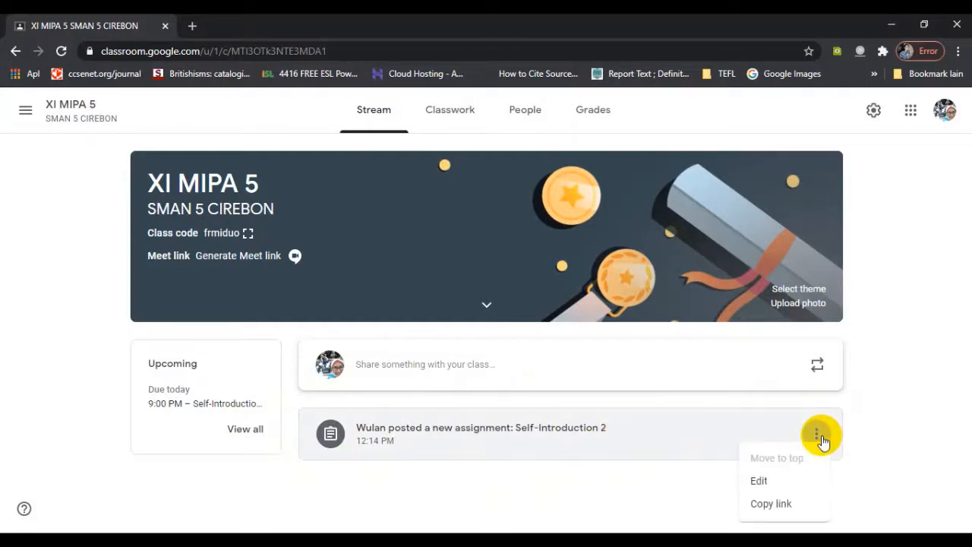
{"action": "left_click", "coordinate": [884, 425]}
{"action": "left_click", "coordinate": [650, 443]}
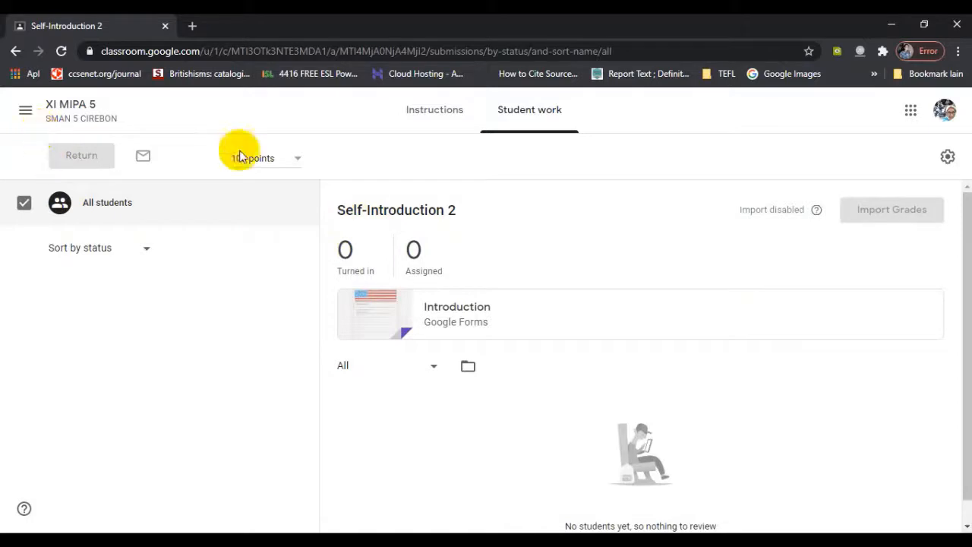
{"action": "left_click", "coordinate": [422, 120]}
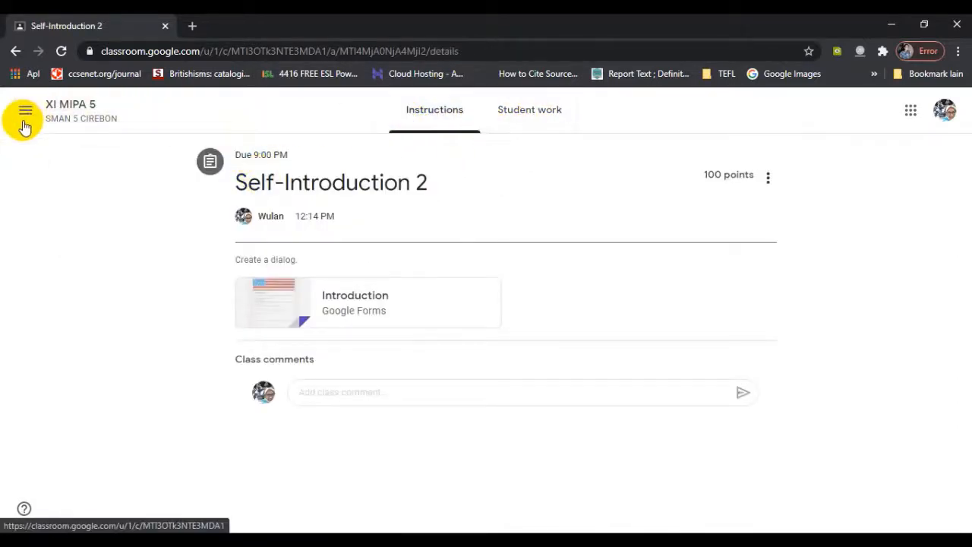
Step: Compare the XI MIPA 5 classwork list with the class stream and return to the overview of all classes
{"action": "left_click", "coordinate": [67, 108]}
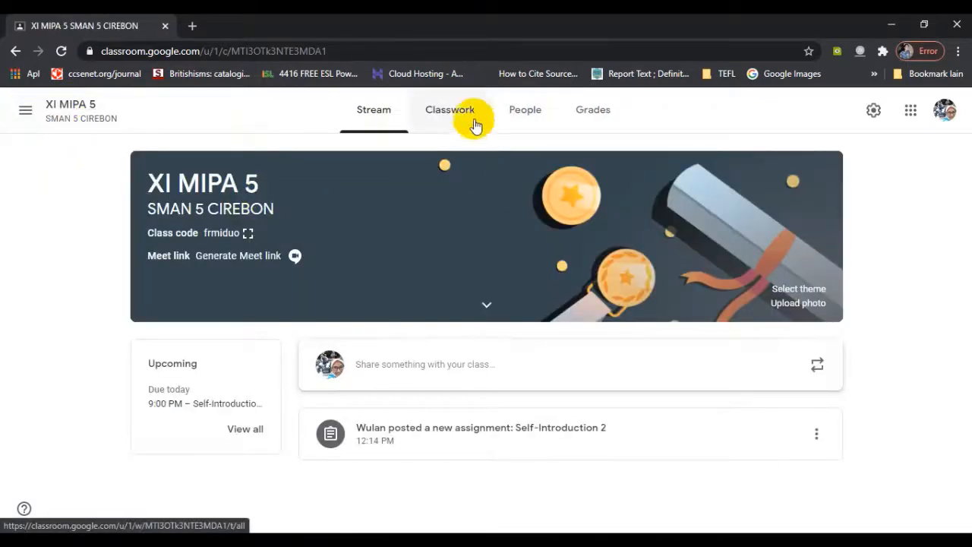
{"action": "left_click", "coordinate": [444, 114]}
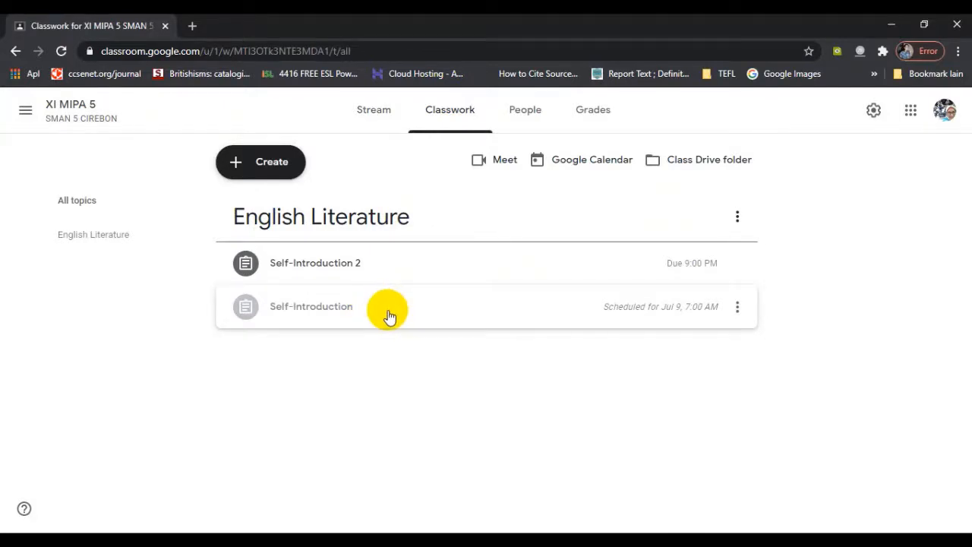
{"action": "left_click", "coordinate": [377, 111]}
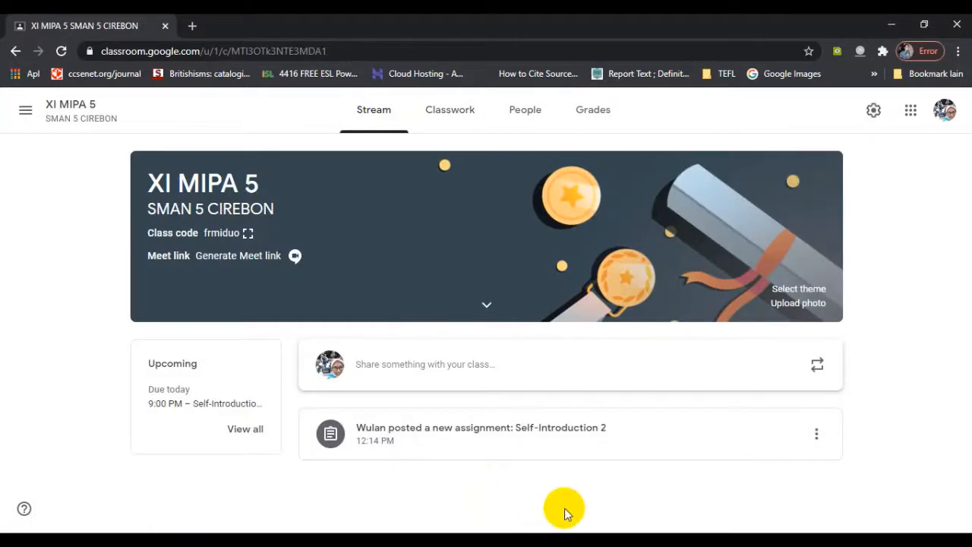
{"action": "left_click", "coordinate": [20, 120]}
{"action": "left_click", "coordinate": [69, 127]}
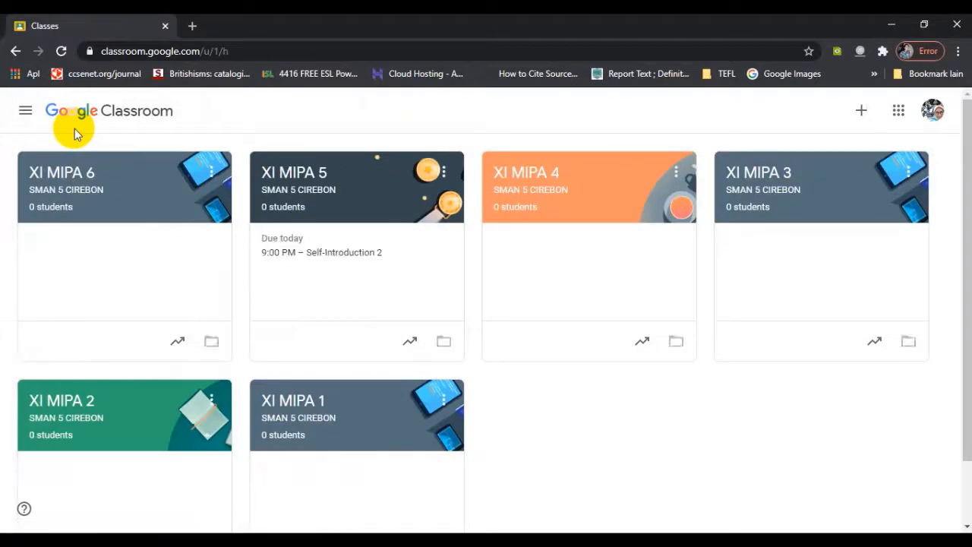